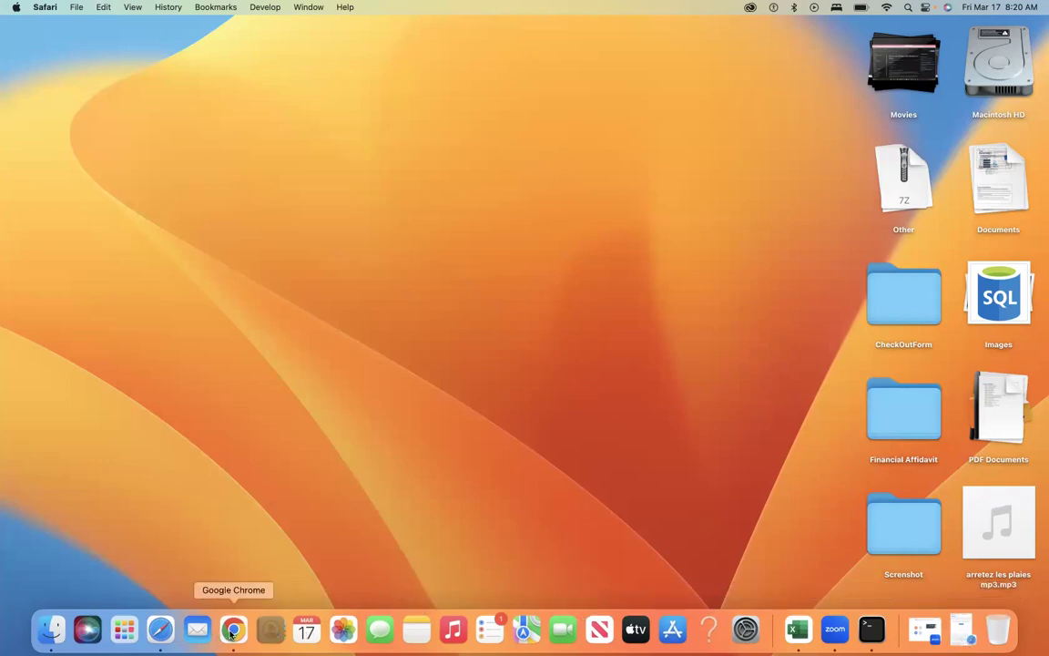
# Switch to Google Chrome, search the Azure portal for network, and open the Network security groups service
pyautogui.click(233, 630)
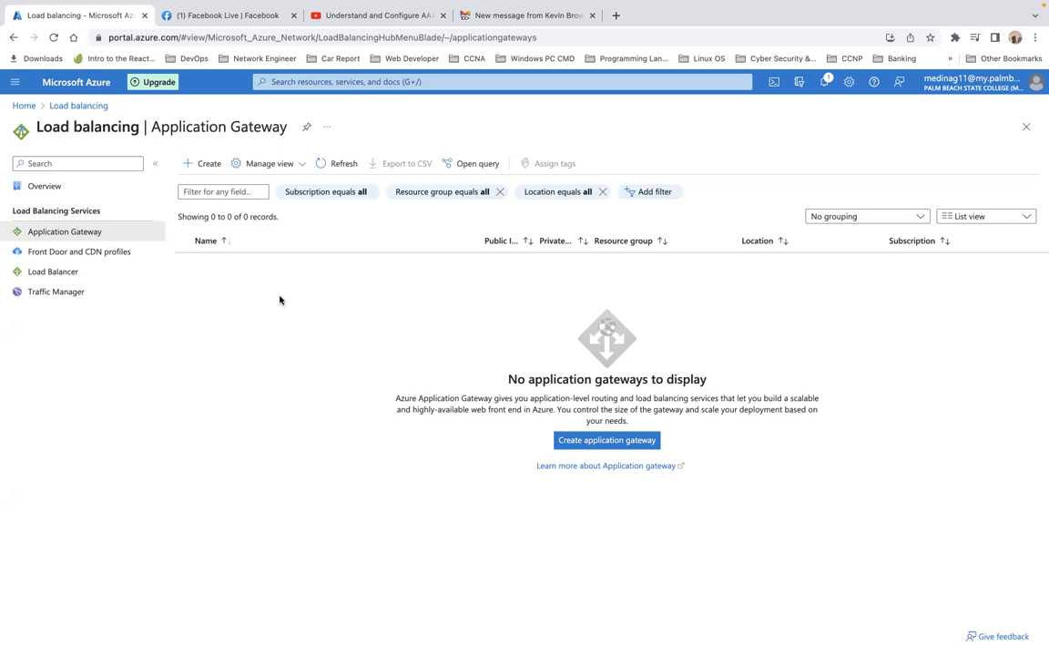
pyautogui.click(25, 107)
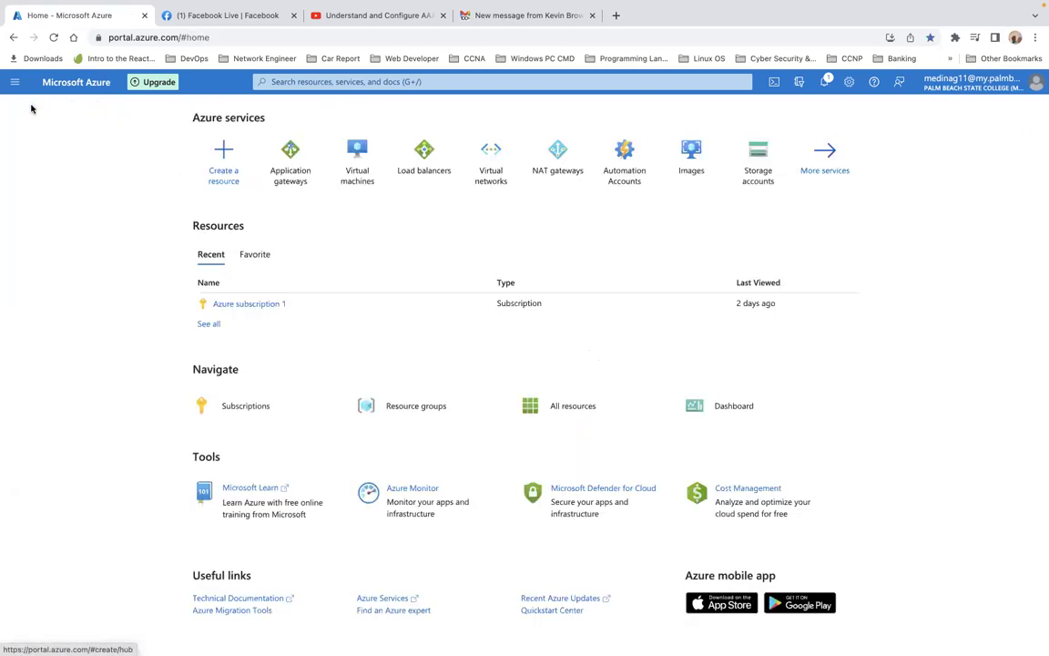
pyautogui.click(358, 81)
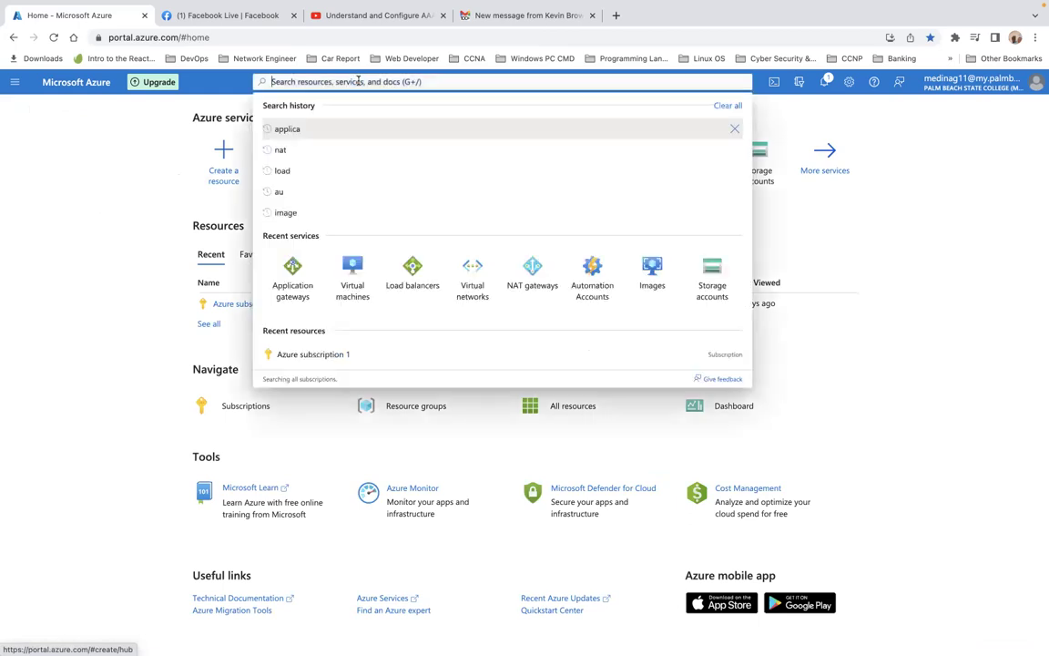
pyautogui.write('network')
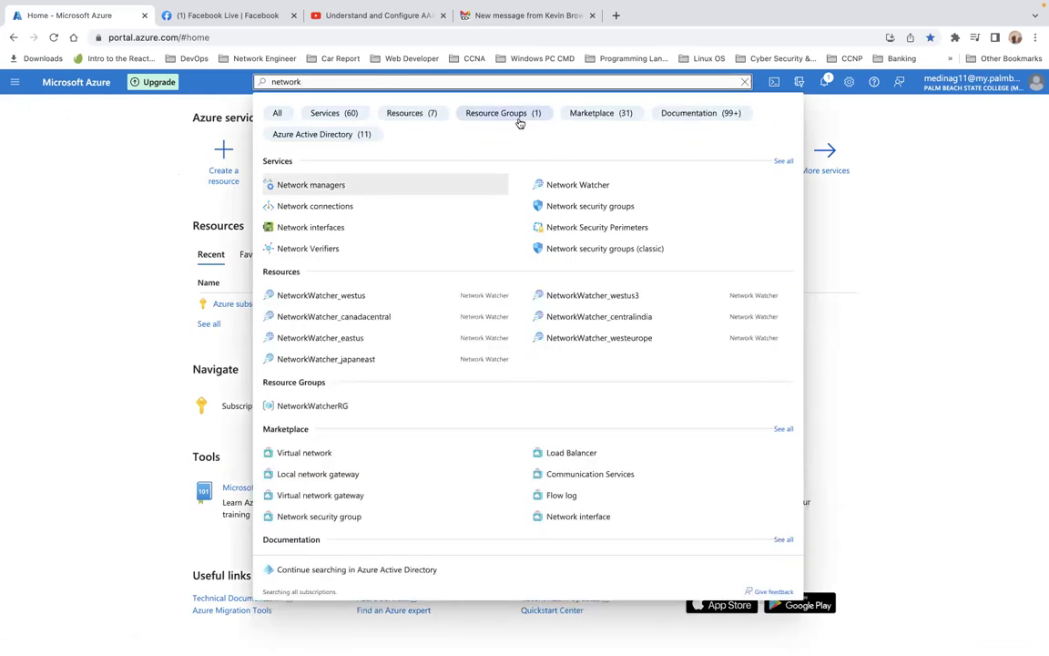
pyautogui.click(590, 206)
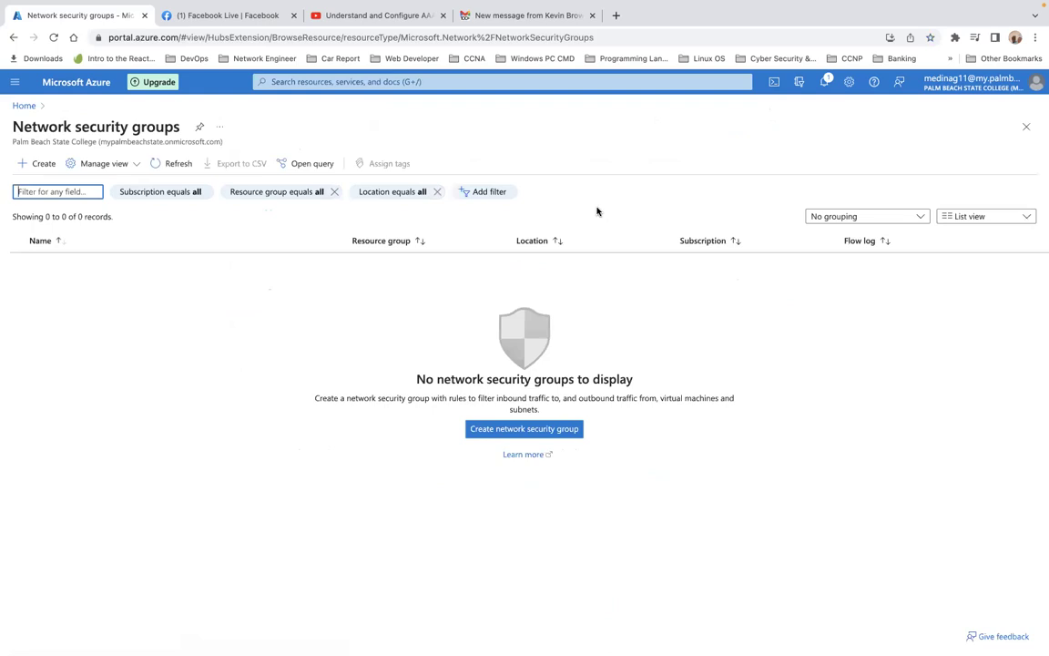
# Start a new network security group under Azure subscription 1 and create a new resource group named RG1 for it
pyautogui.click(553, 431)
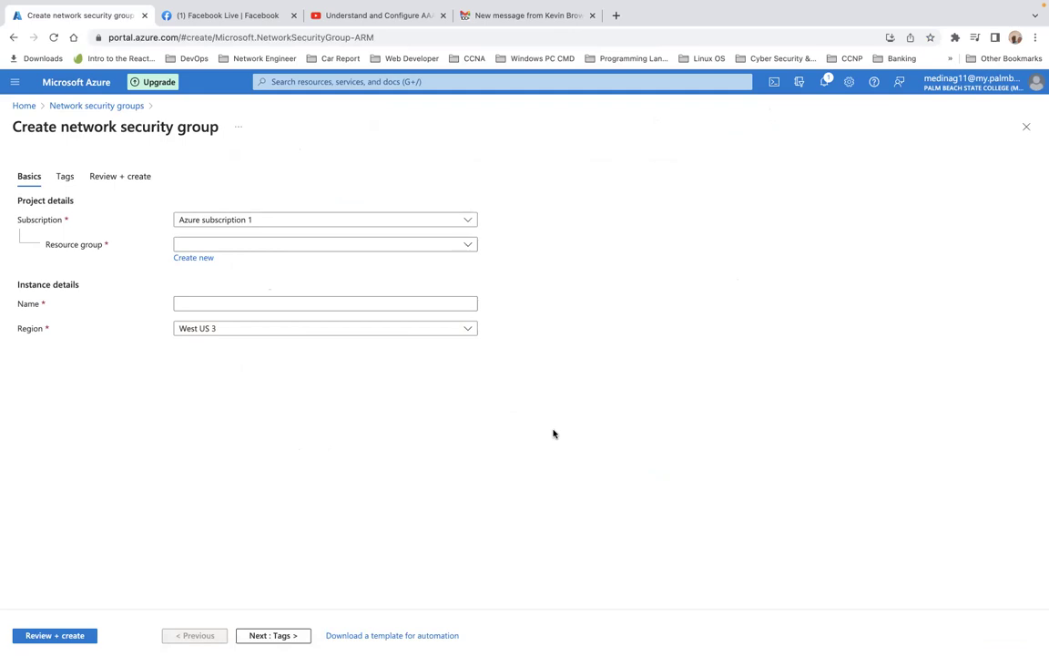
pyautogui.click(473, 222)
pyautogui.click(472, 222)
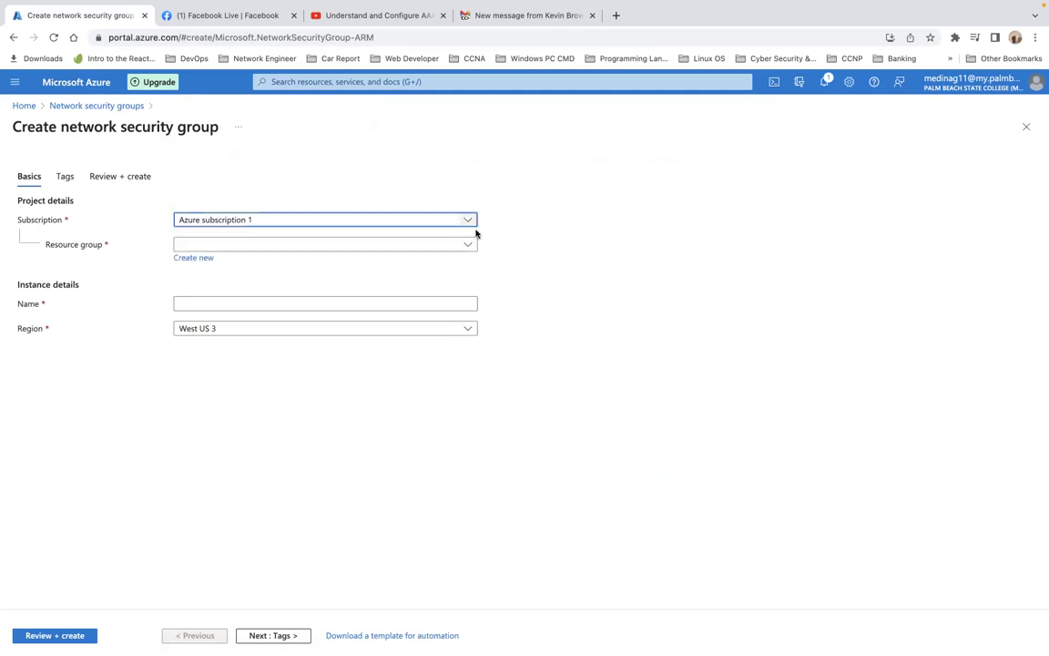
pyautogui.click(270, 249)
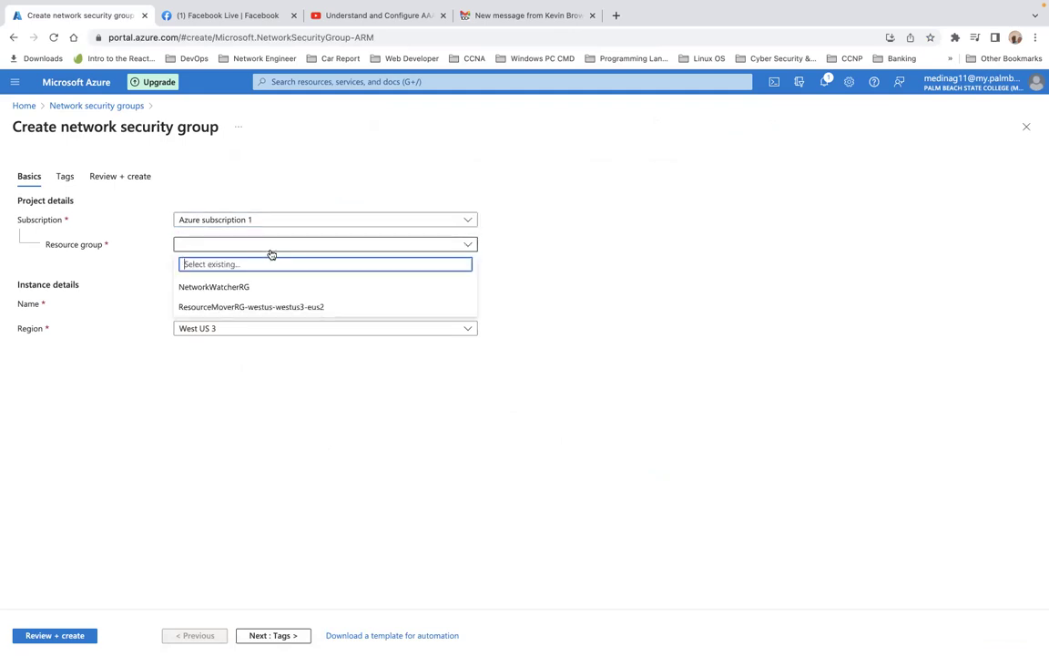
pyautogui.click(131, 265)
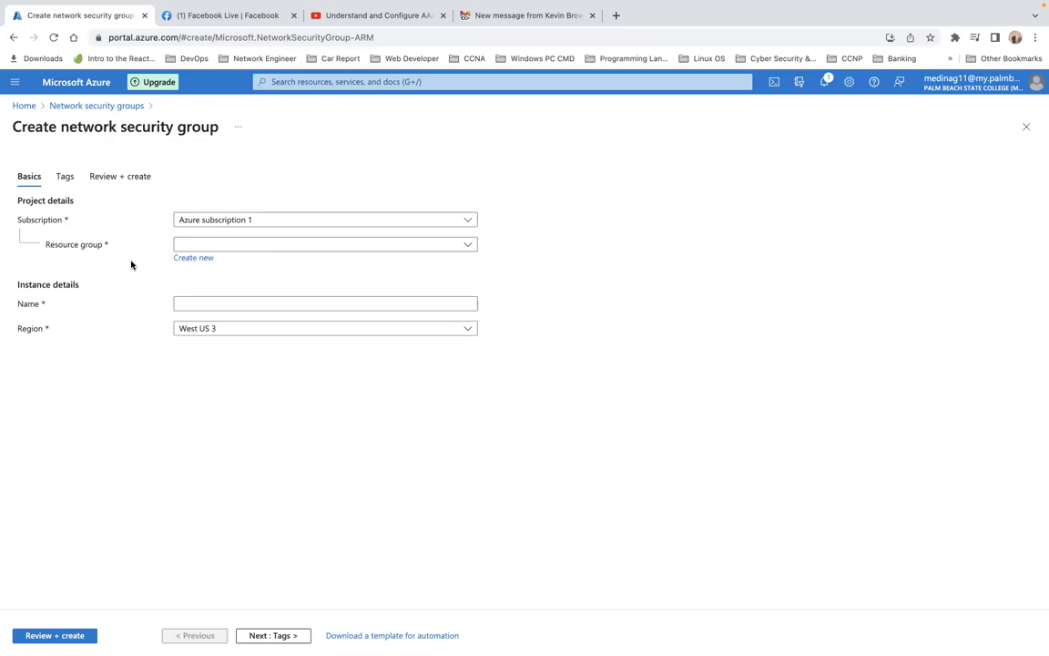
pyautogui.click(191, 260)
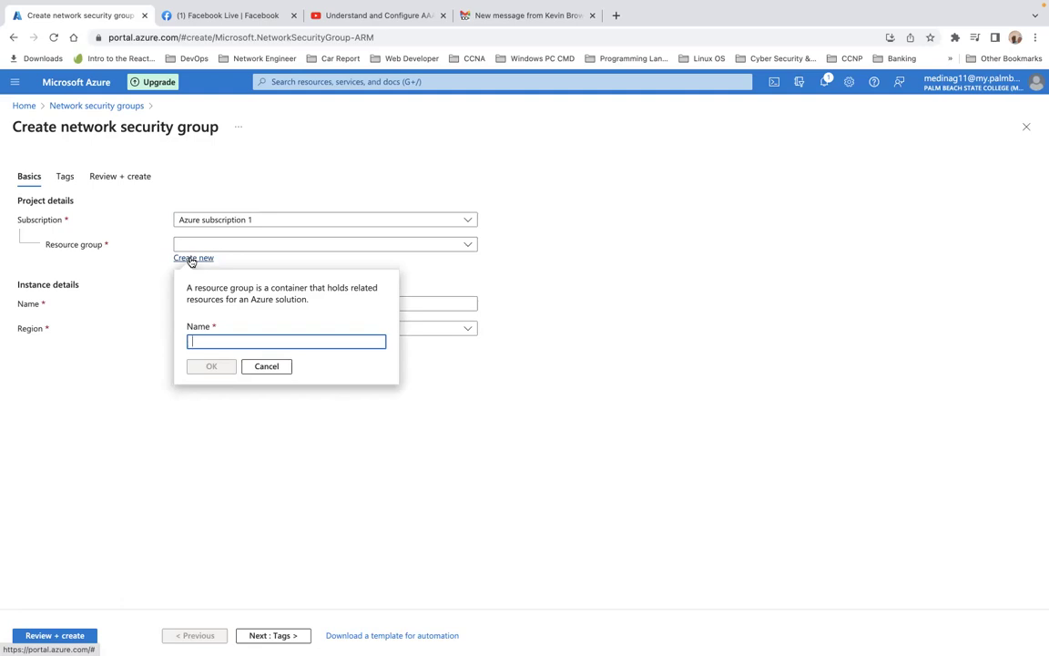
pyautogui.write('GR')
pyautogui.press('BackSpace')
pyautogui.press('BackSpace')
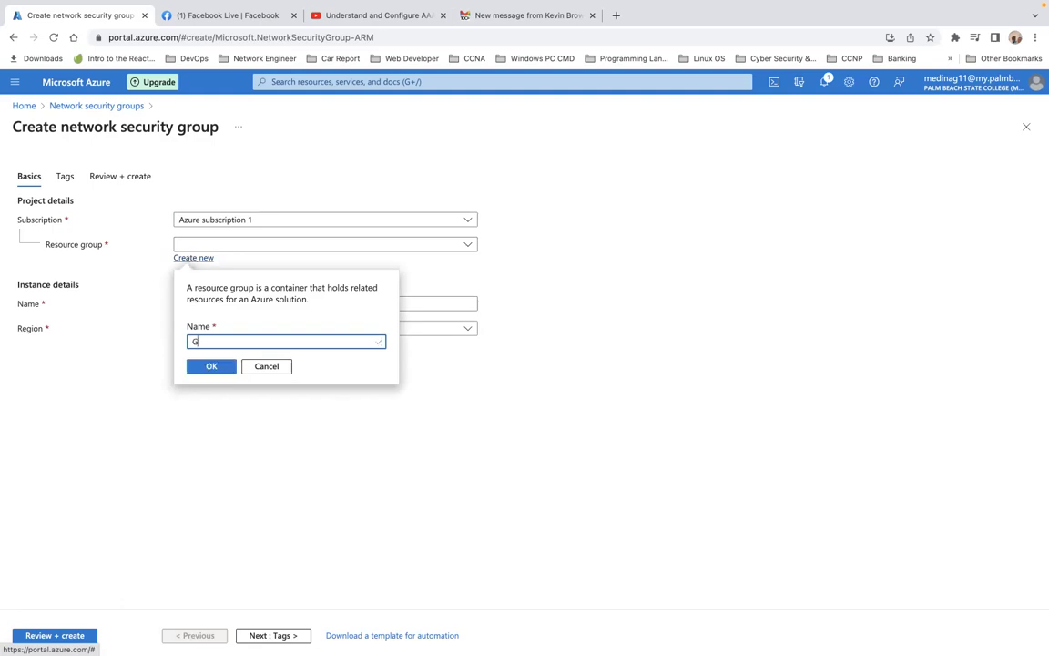
pyautogui.write('RG1')
pyautogui.click(215, 367)
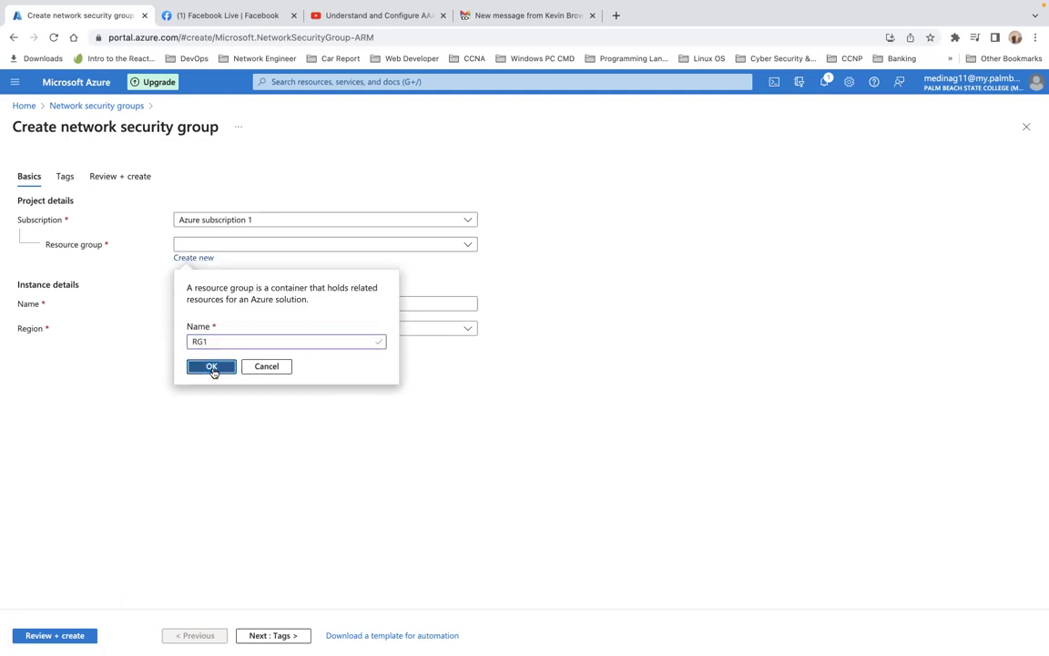
# Name the network security group myNSG and set its region to East US
pyautogui.click(327, 302)
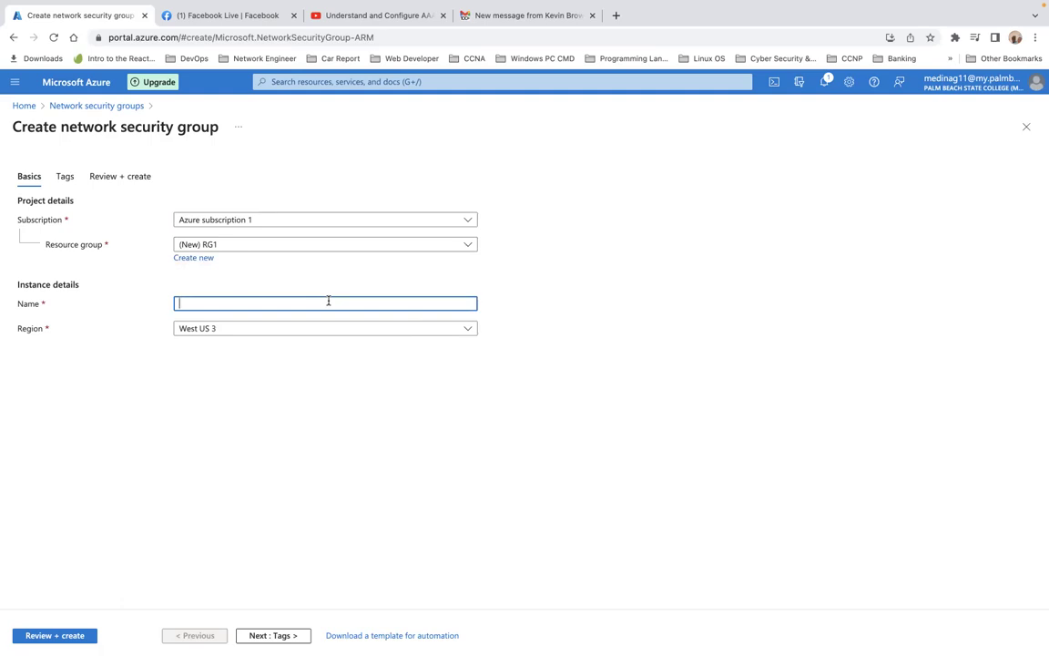
pyautogui.write('my')
pyautogui.write('NSG')
pyautogui.click(441, 330)
pyautogui.write('u')
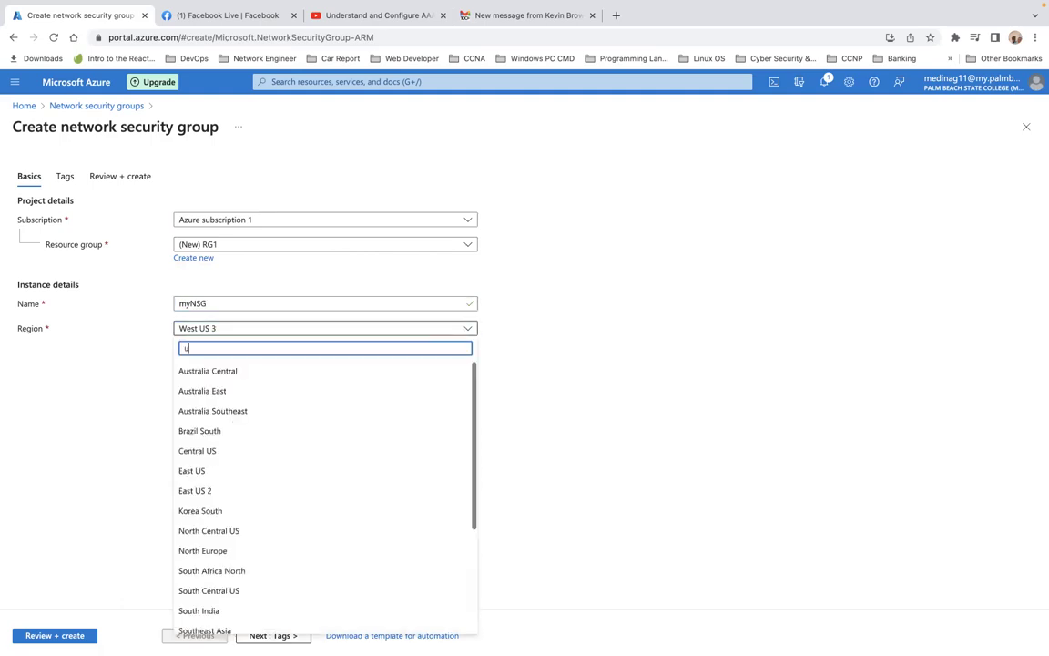
pyautogui.click(321, 471)
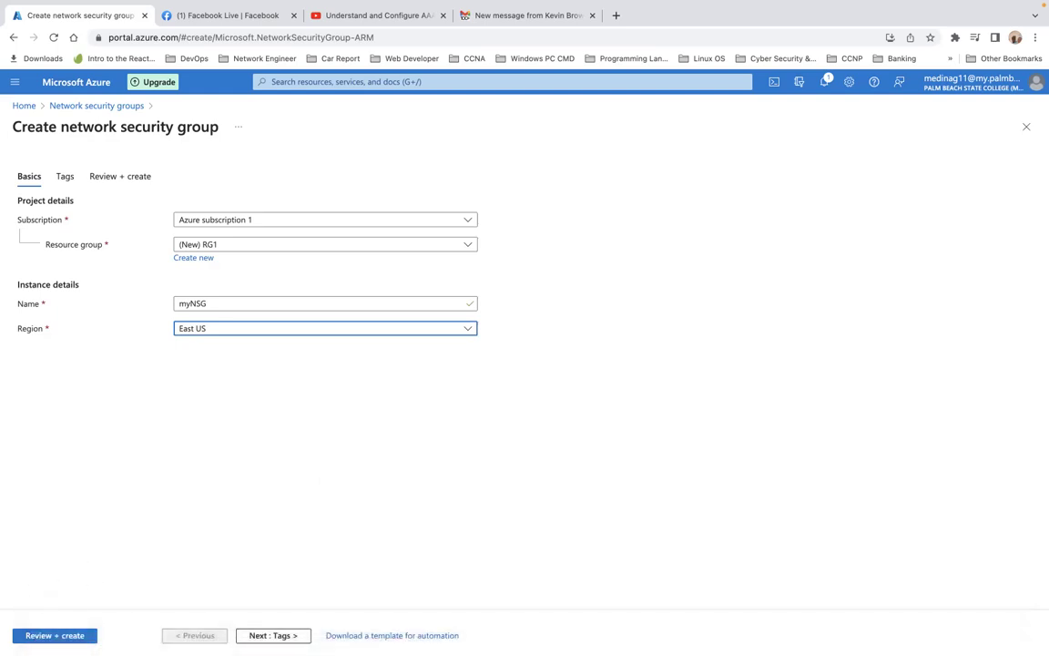
# Review and create the myNSG network security group, and open the deployed resource
pyautogui.click(55, 635)
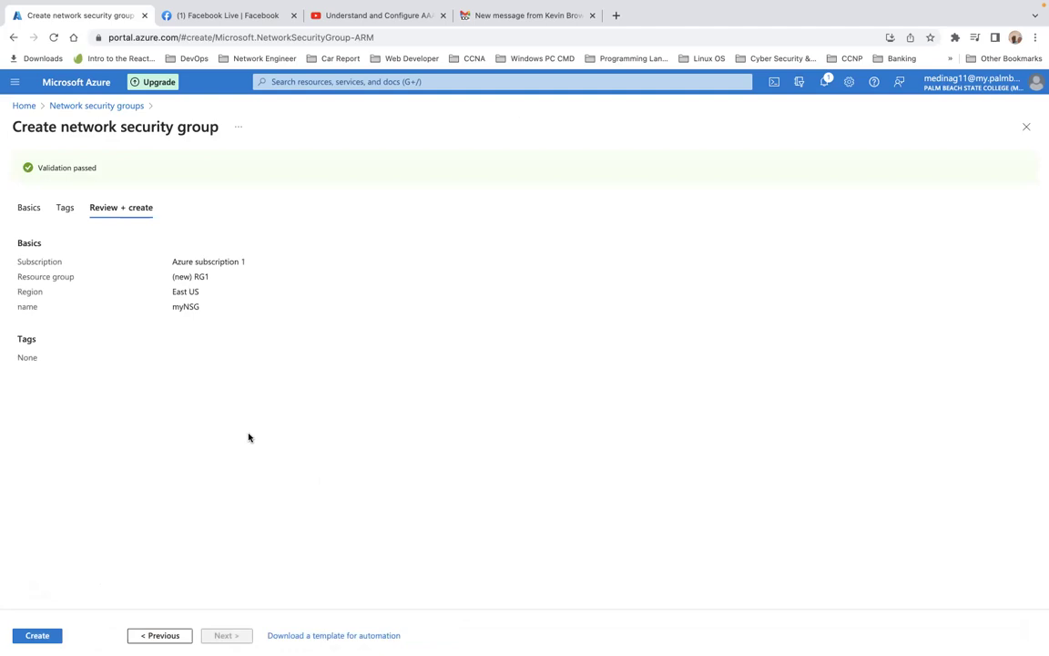
pyautogui.click(46, 635)
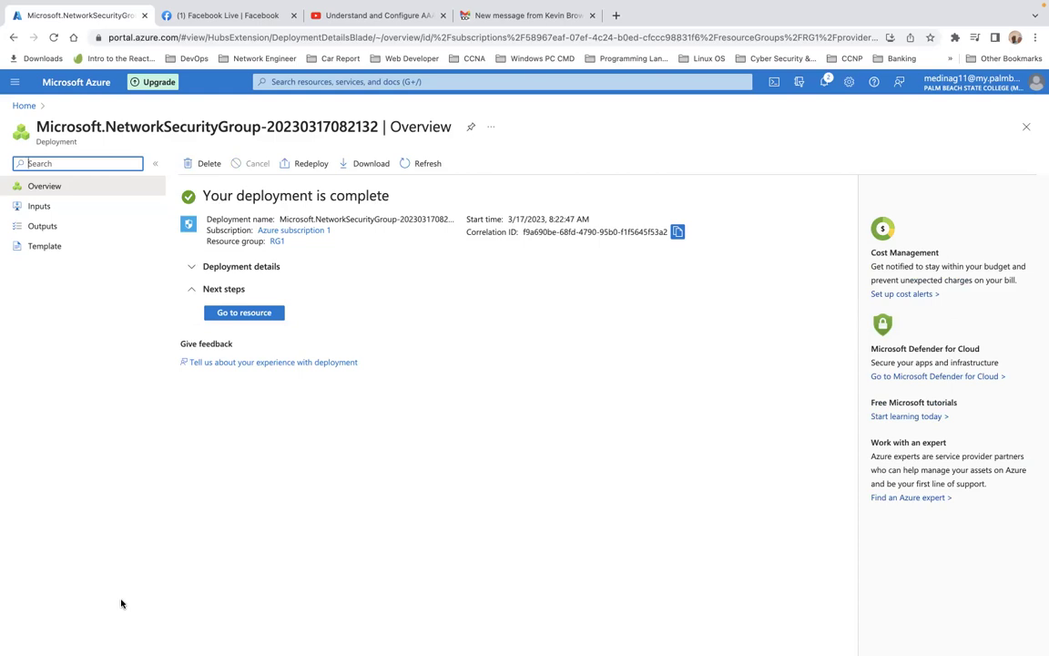
pyautogui.click(241, 314)
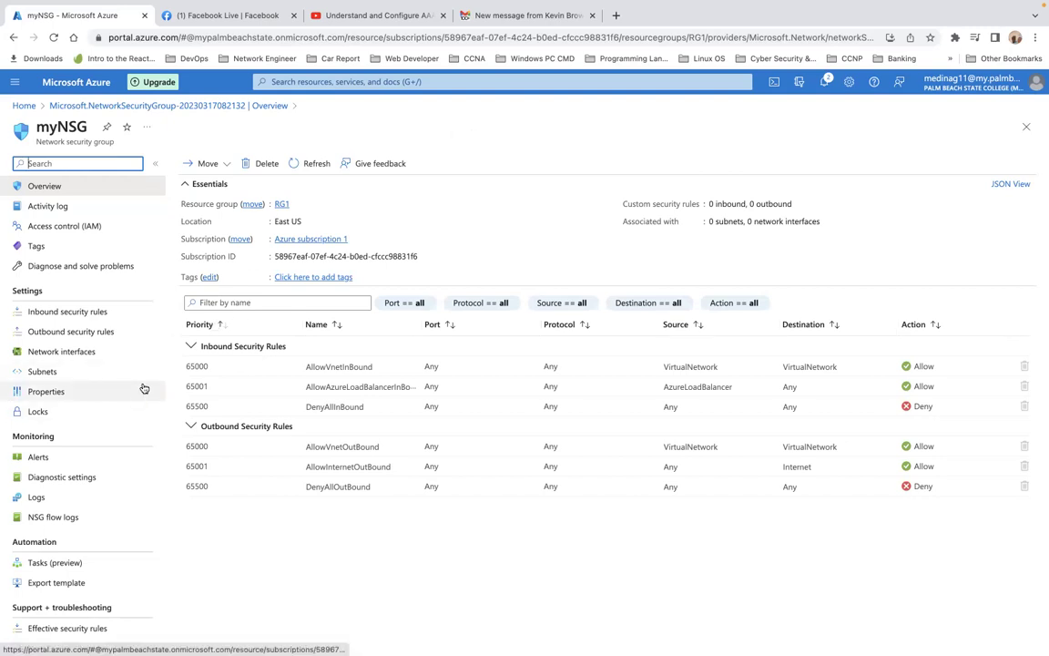
# Open myNSG's inbound security rules and start adding a new rule
pyautogui.scroll(-1, 143, 386)
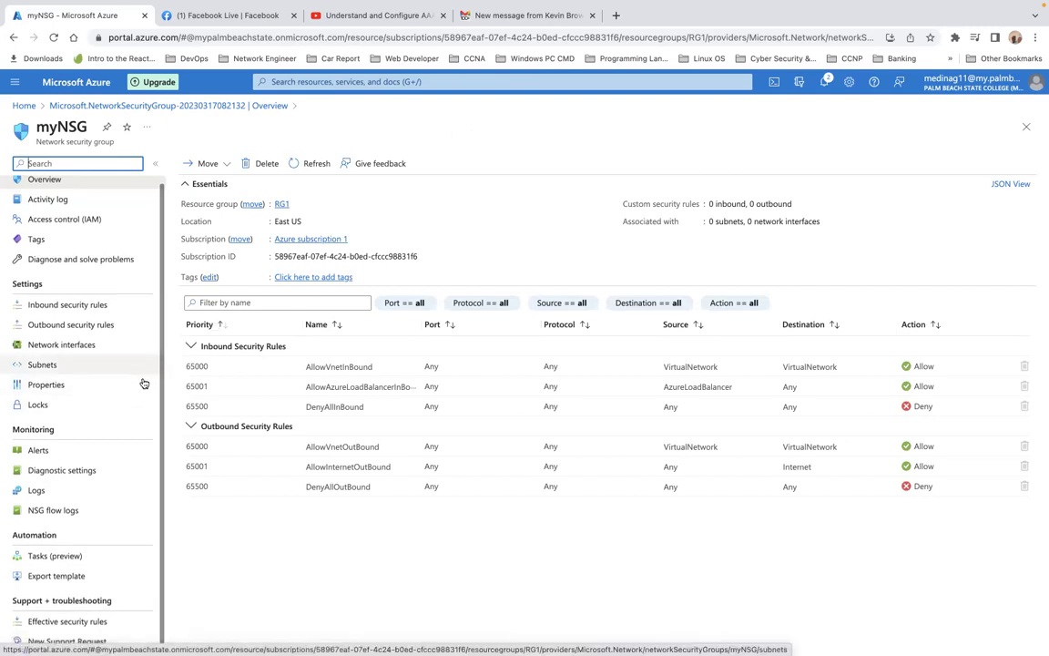
pyautogui.scroll(1, 143, 383)
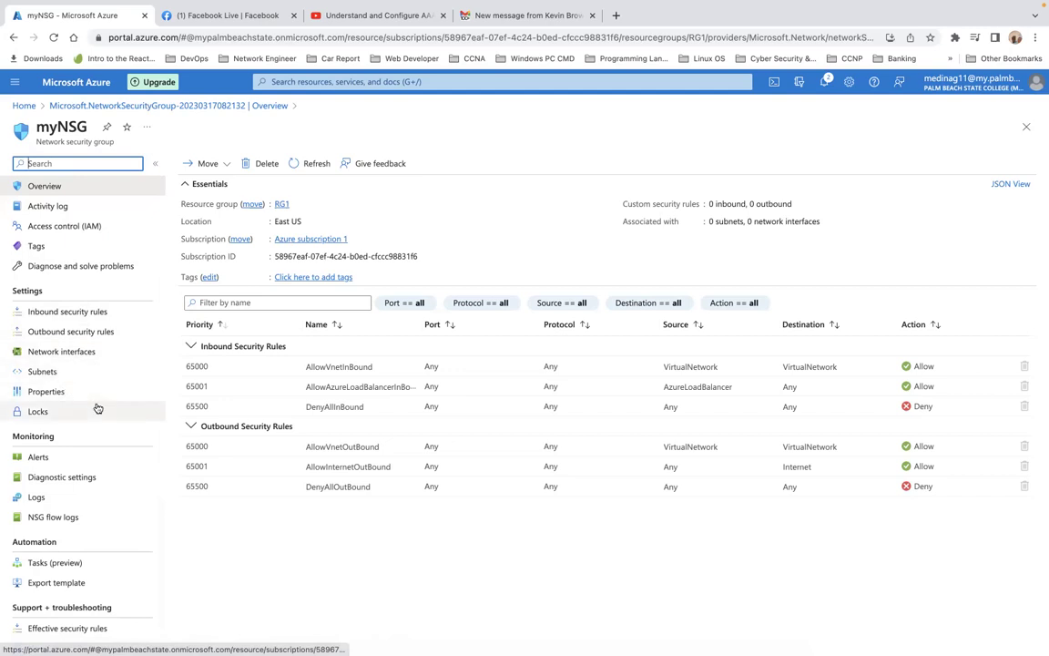
pyautogui.scroll(-1, 97, 408)
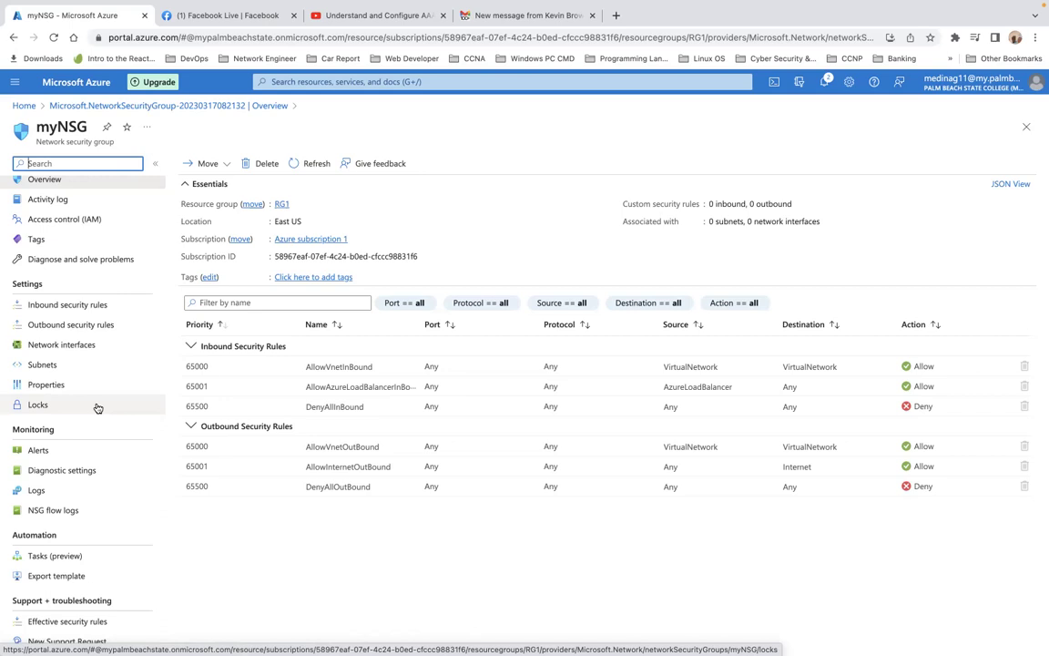
pyautogui.click(78, 305)
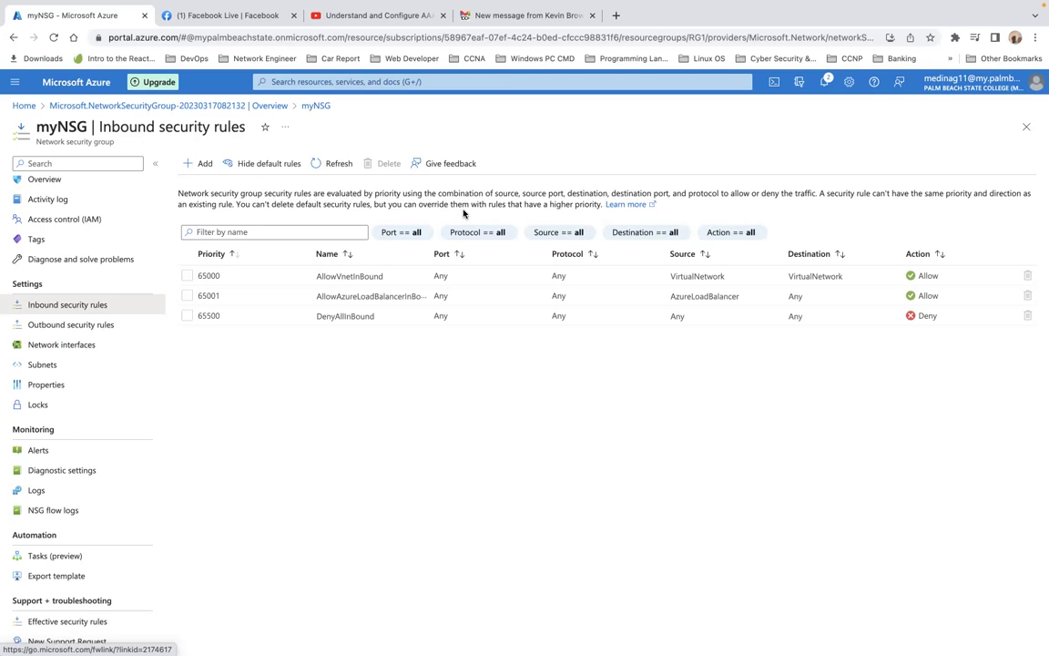
pyautogui.click(198, 164)
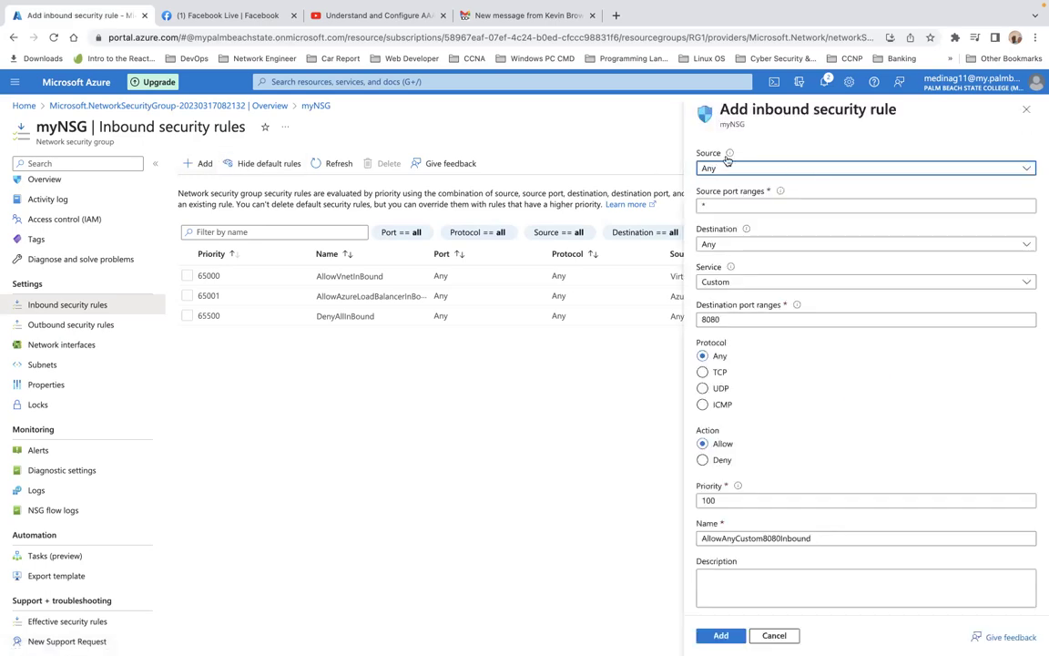
# Check the source and destination options of the new inbound rule and set its service to HTTP
pyautogui.click(793, 168)
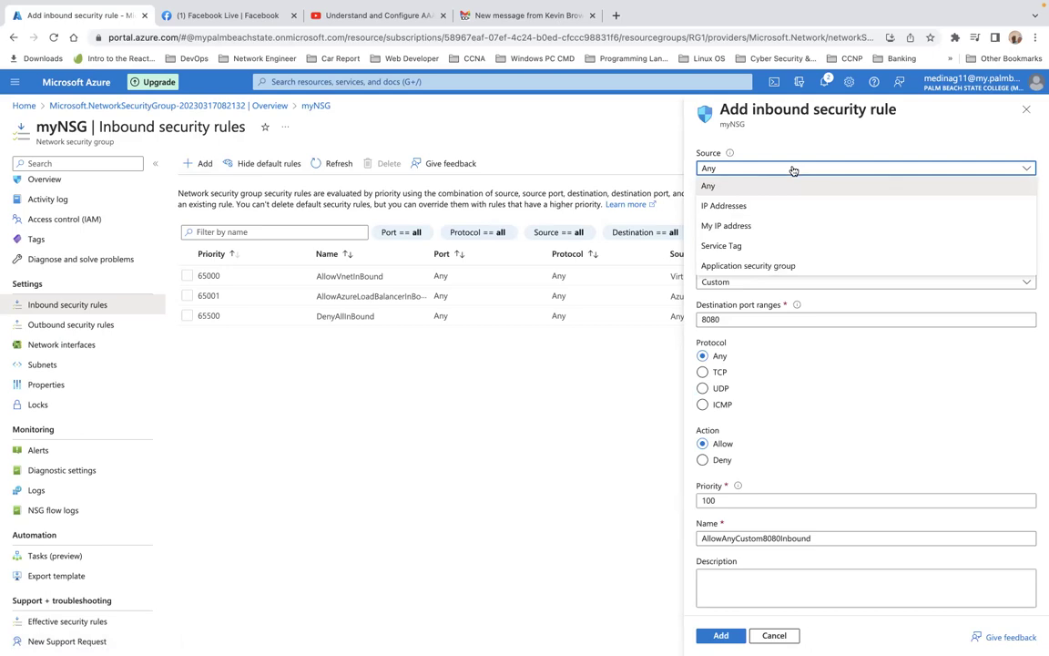
pyautogui.click(793, 169)
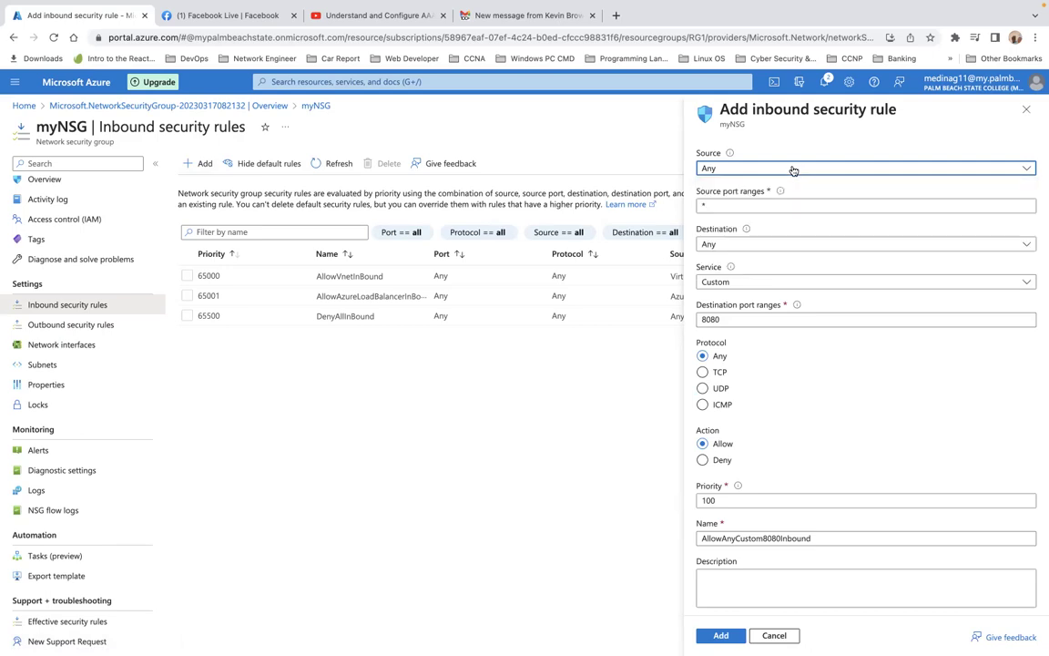
pyautogui.click(808, 246)
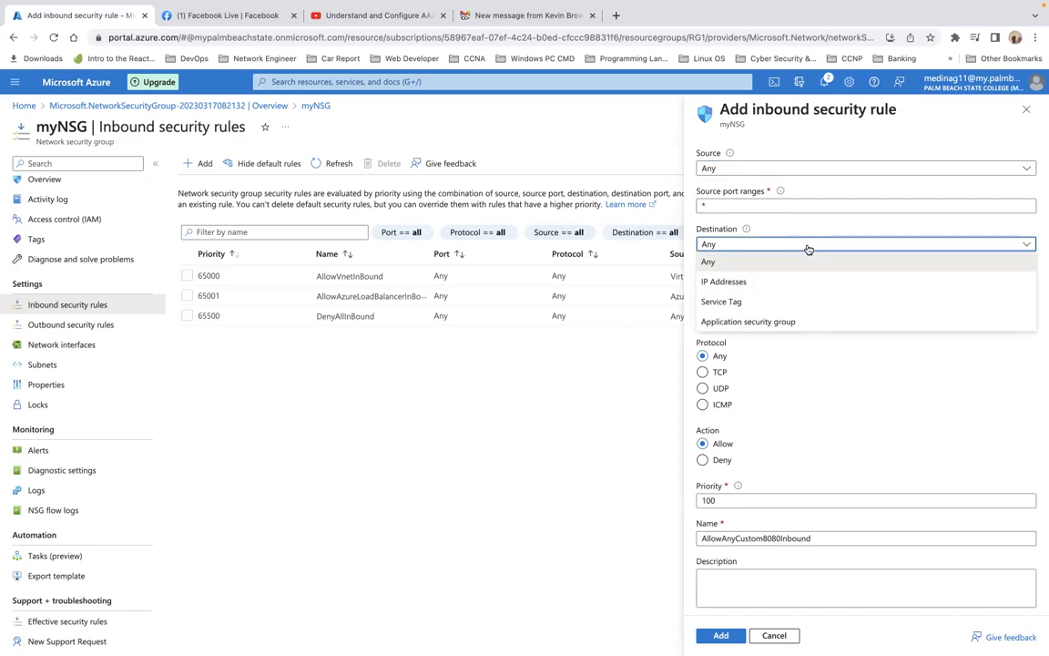
pyautogui.click(808, 247)
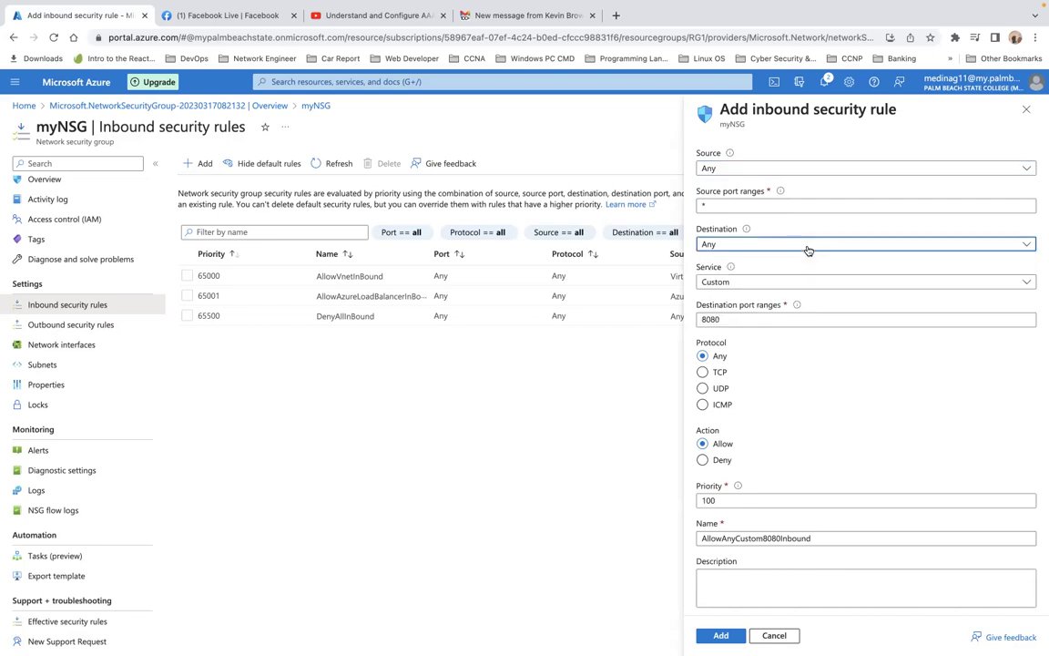
pyautogui.click(797, 285)
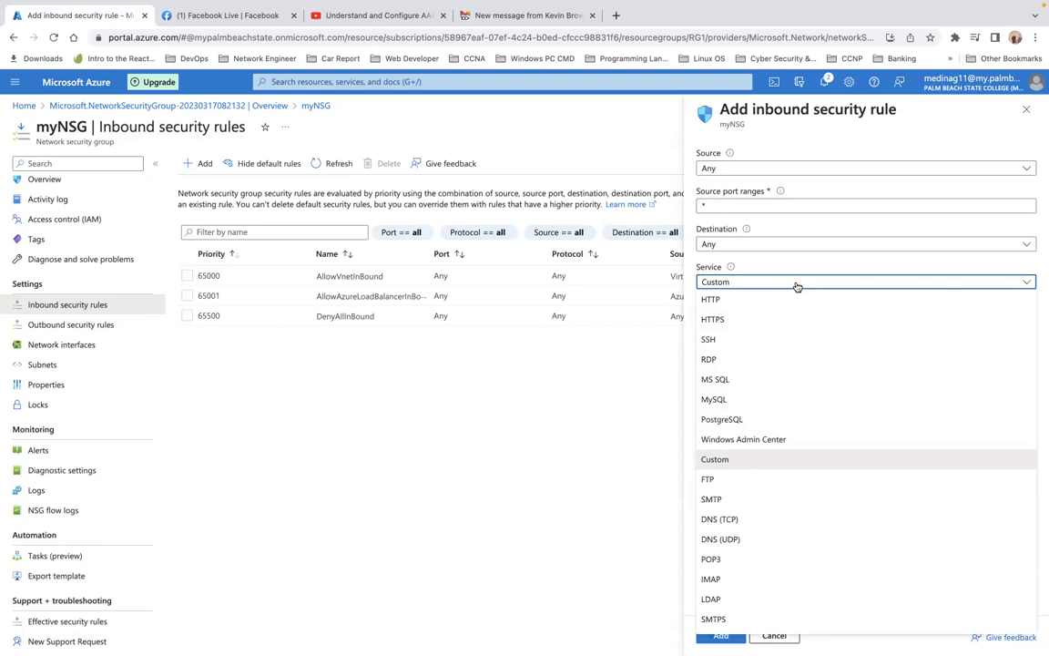
pyautogui.click(770, 304)
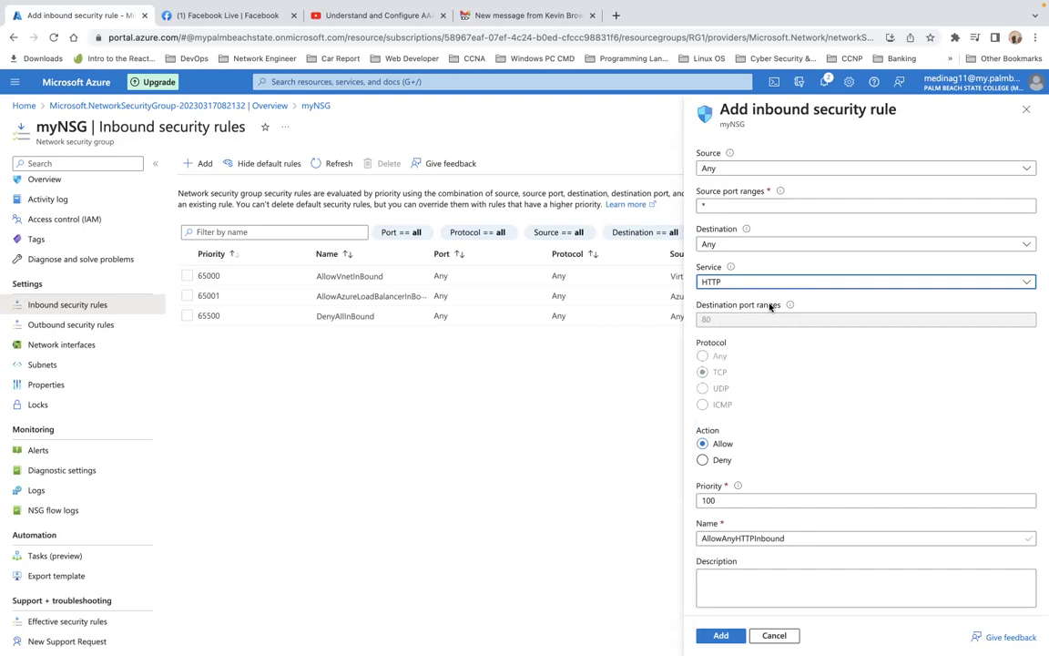
pyautogui.moveTo(792, 311)
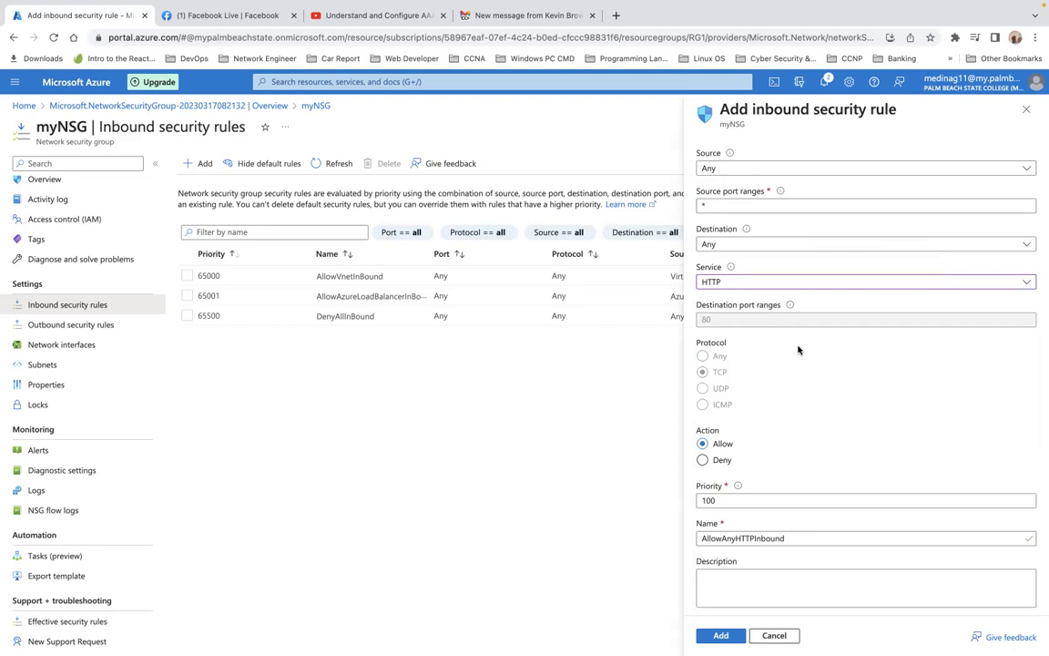
# Set the inbound rule's source to IP Addresses and try to add the rule without a source IP range
pyautogui.click(879, 172)
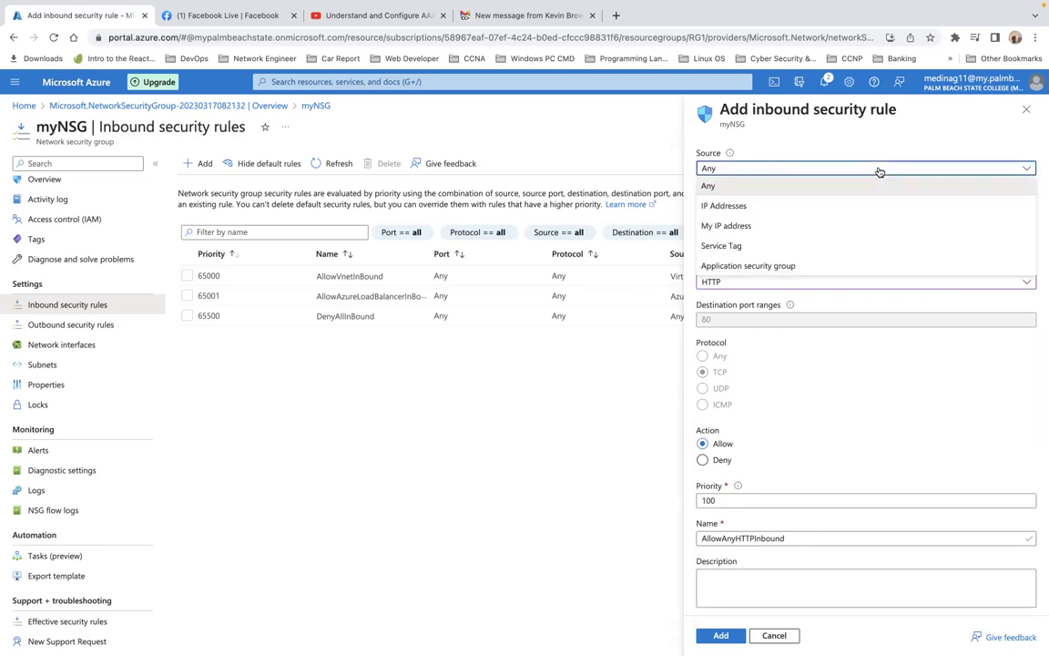
pyautogui.click(840, 207)
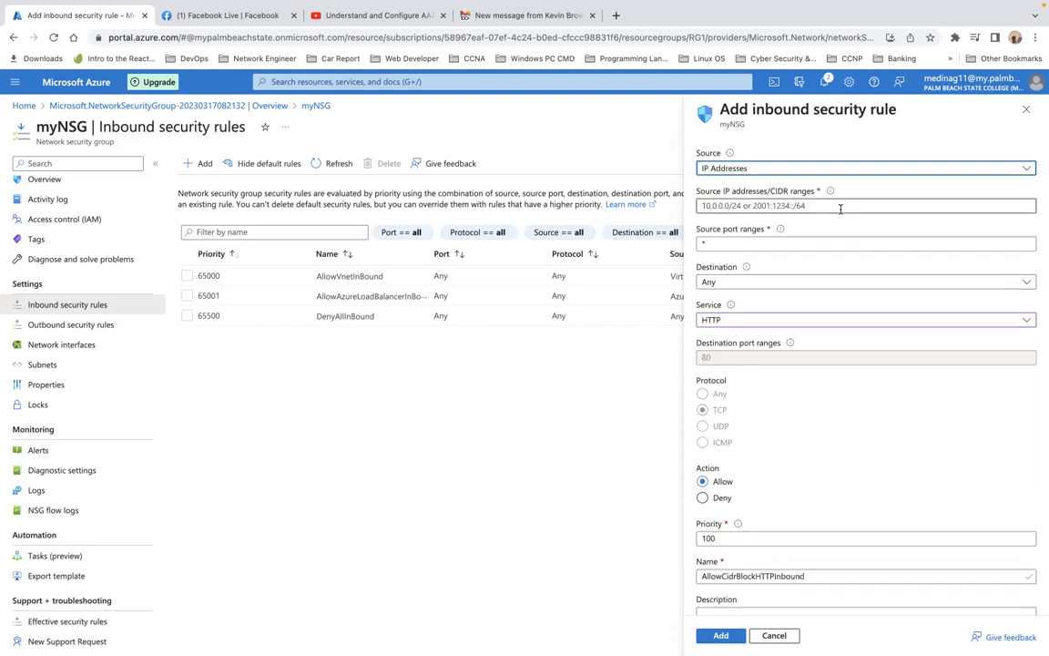
pyautogui.click(841, 324)
pyautogui.click(840, 339)
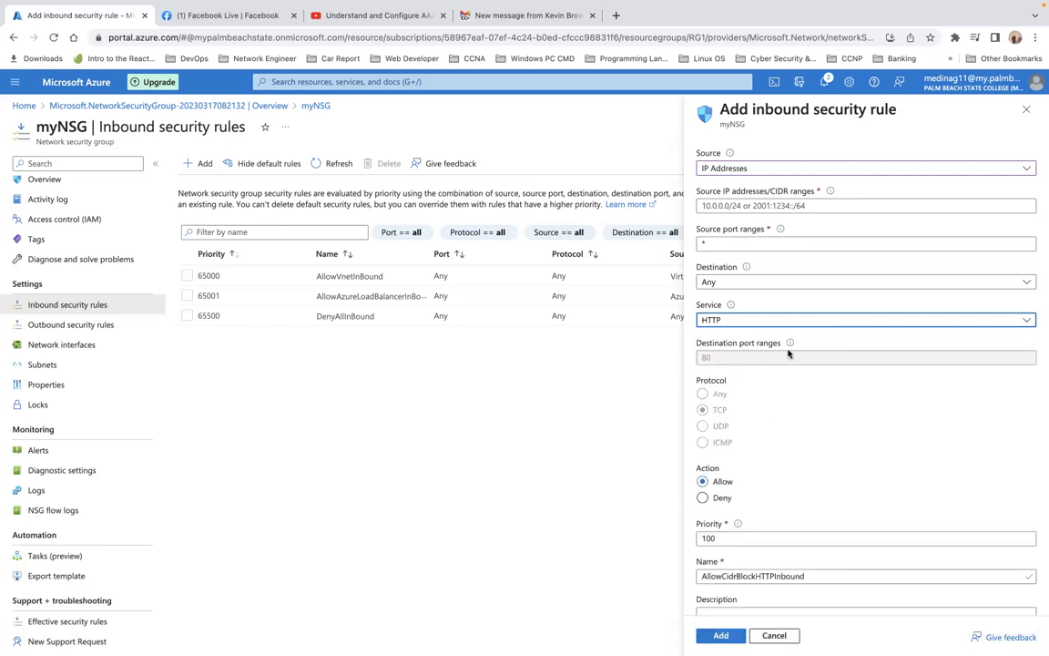
pyautogui.moveTo(791, 344)
pyautogui.scroll(-1, 818, 476)
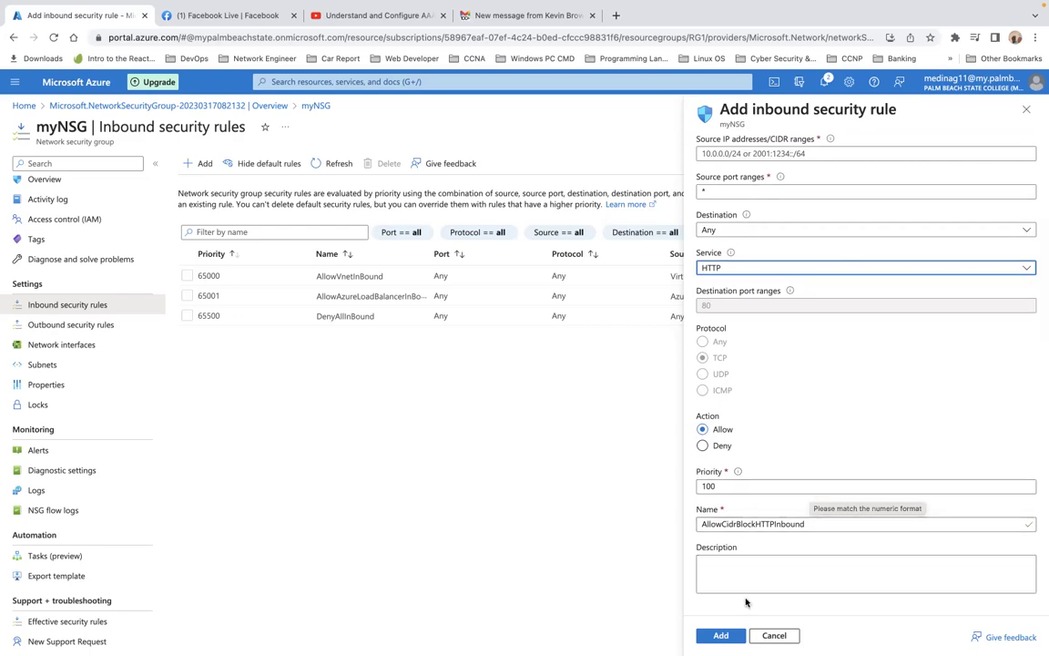
pyautogui.click(722, 636)
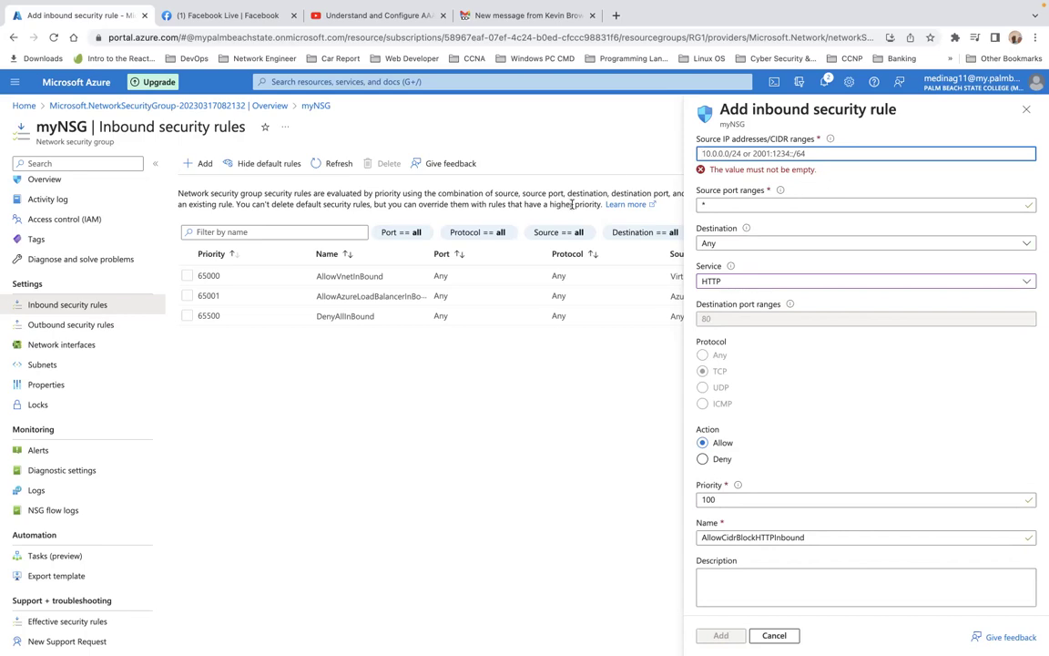
# Set the inbound HTTP rule's source IP range to 10.1.0.0/16 and add the rule to myNSG
pyautogui.write('10.1')
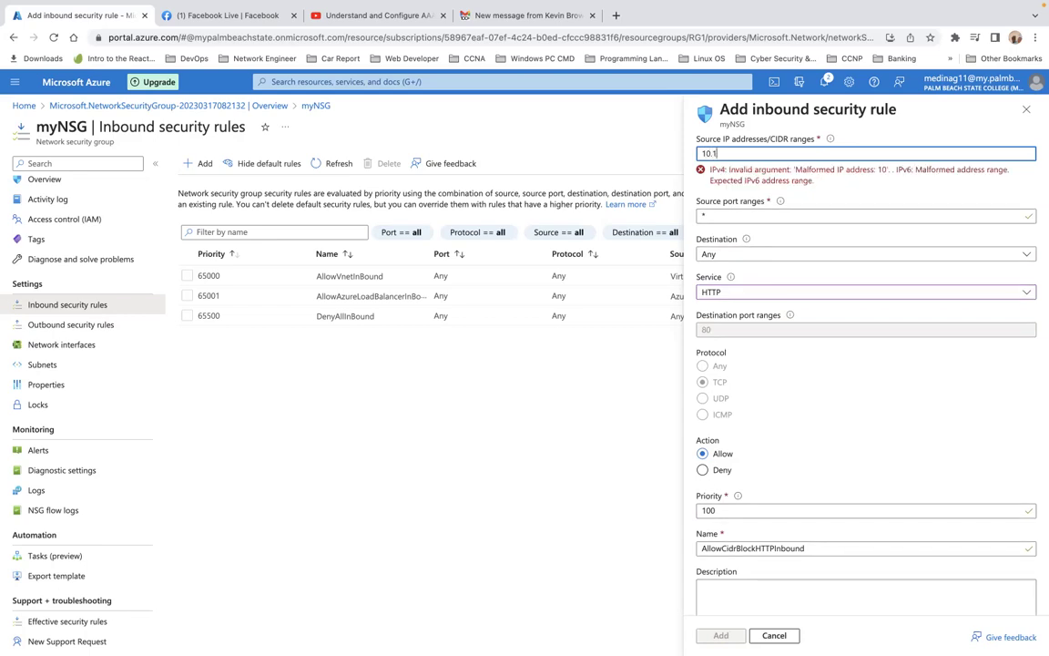
pyautogui.write('.0')
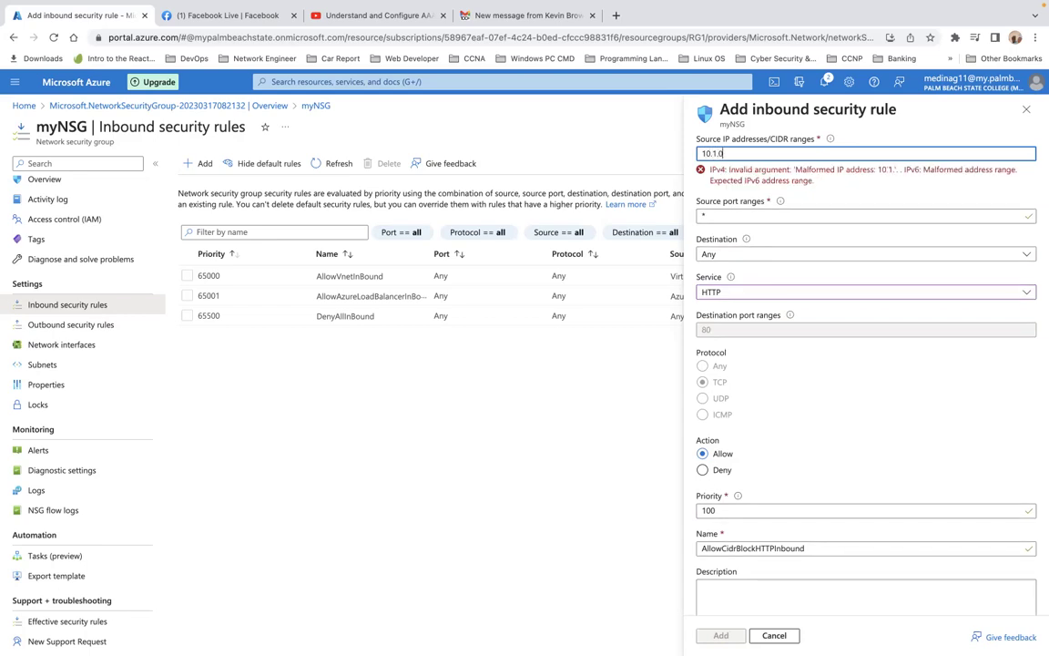
pyautogui.write('.0/16')
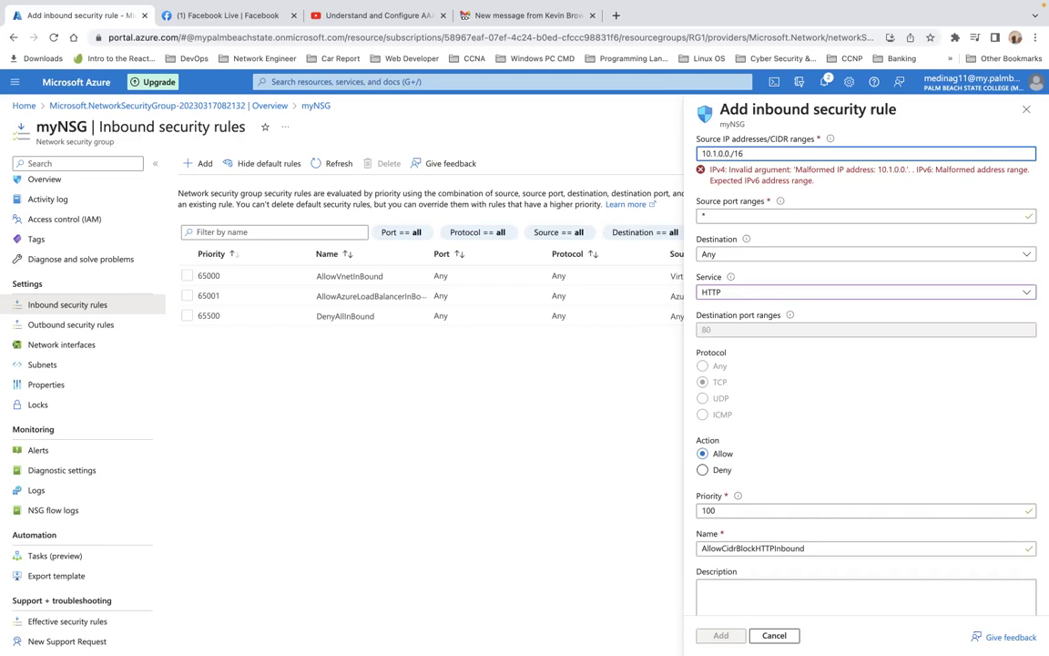
pyautogui.press('BackSpace')
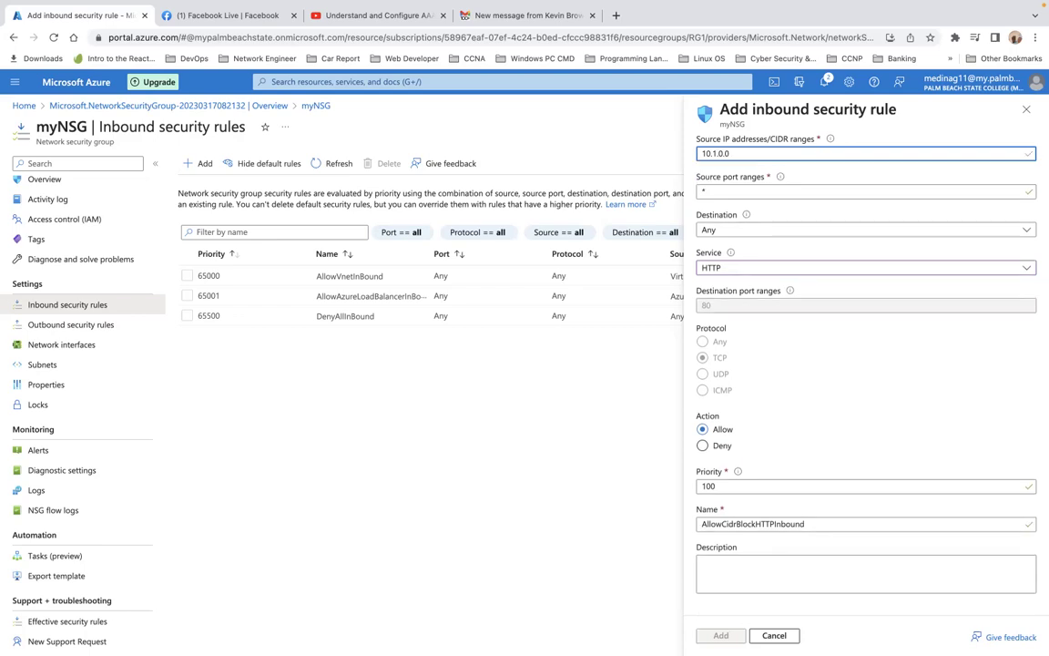
pyautogui.write('/')
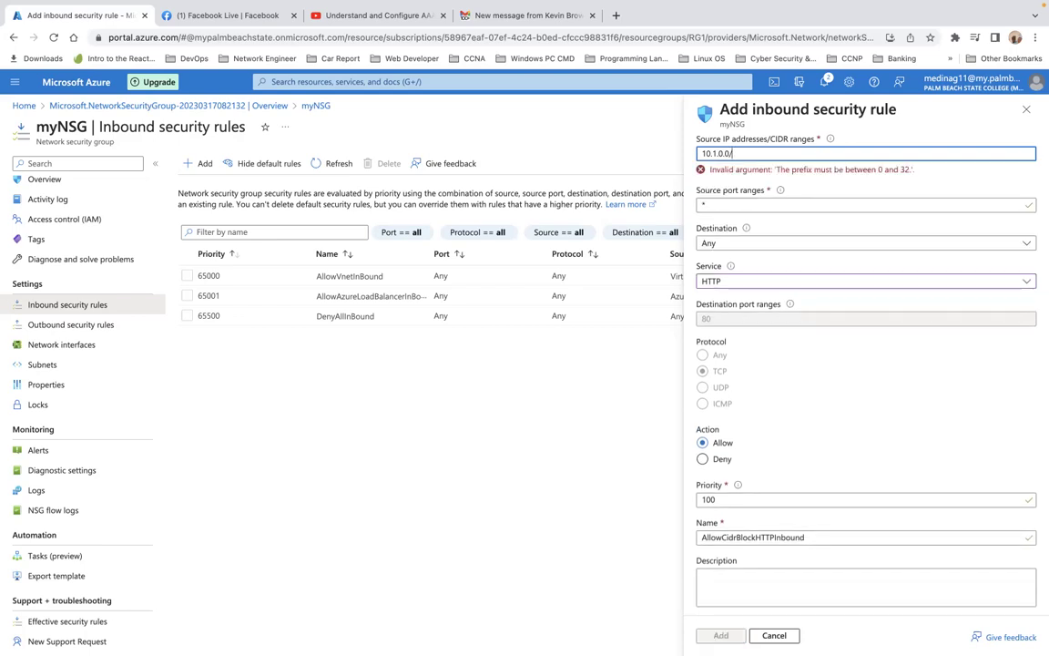
pyautogui.write('16')
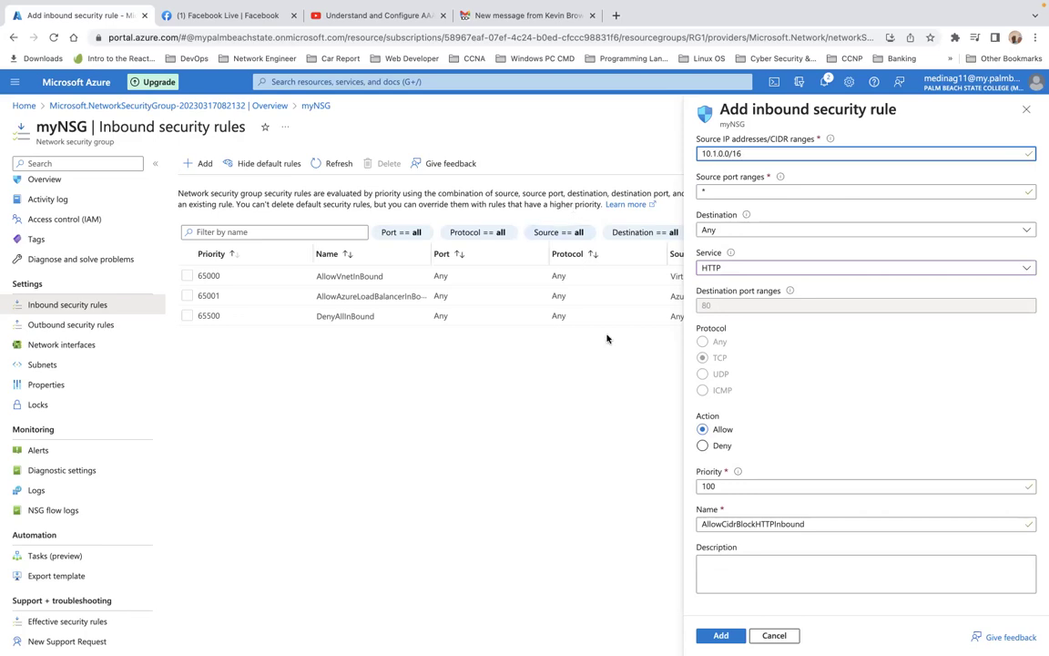
pyautogui.click(721, 636)
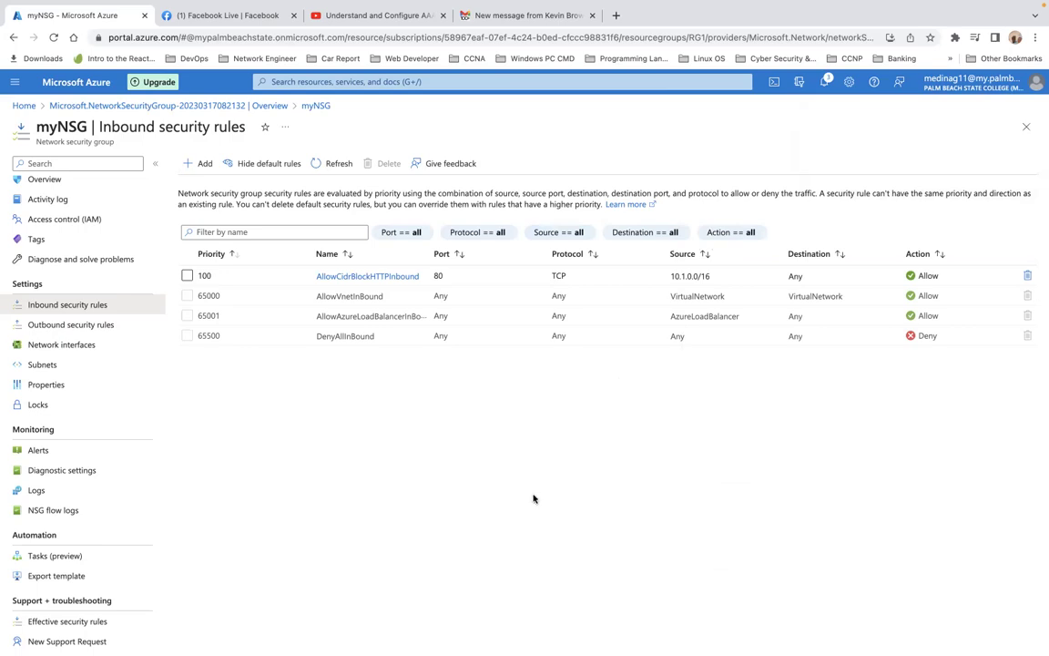
# Start another inbound security rule with IP Addresses as the source and 10.1.0.0/16 as the source range
pyautogui.click(204, 164)
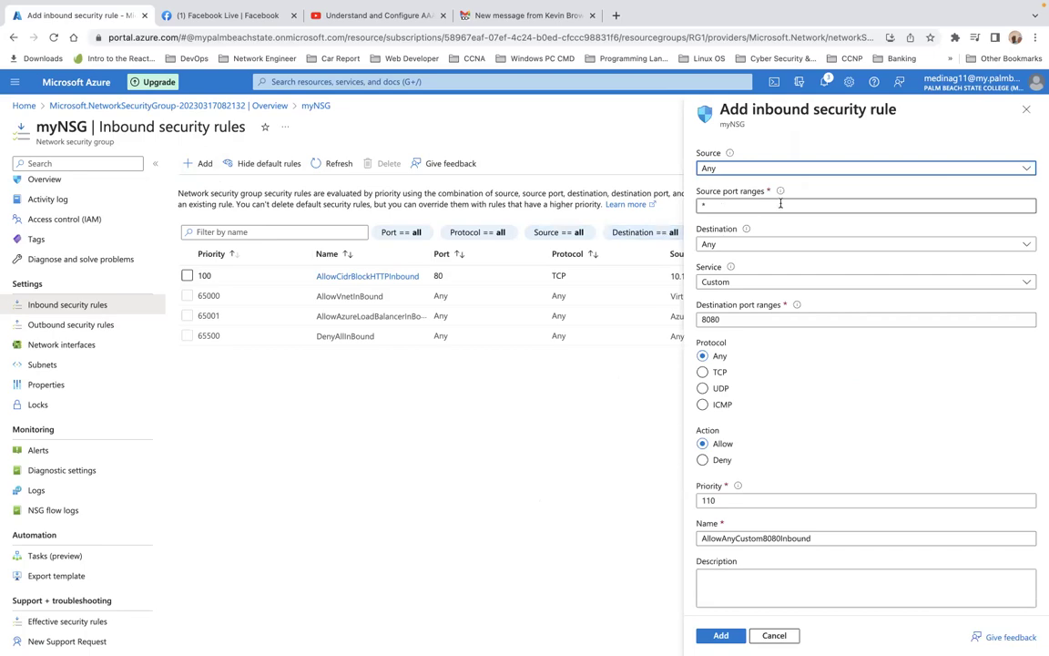
pyautogui.click(782, 169)
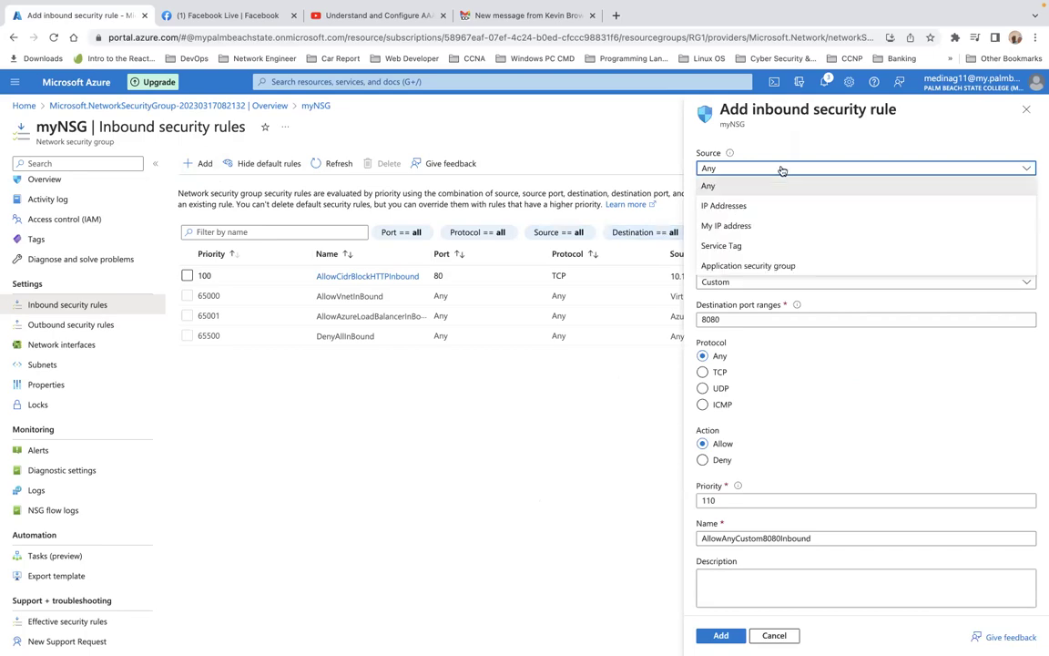
pyautogui.click(770, 205)
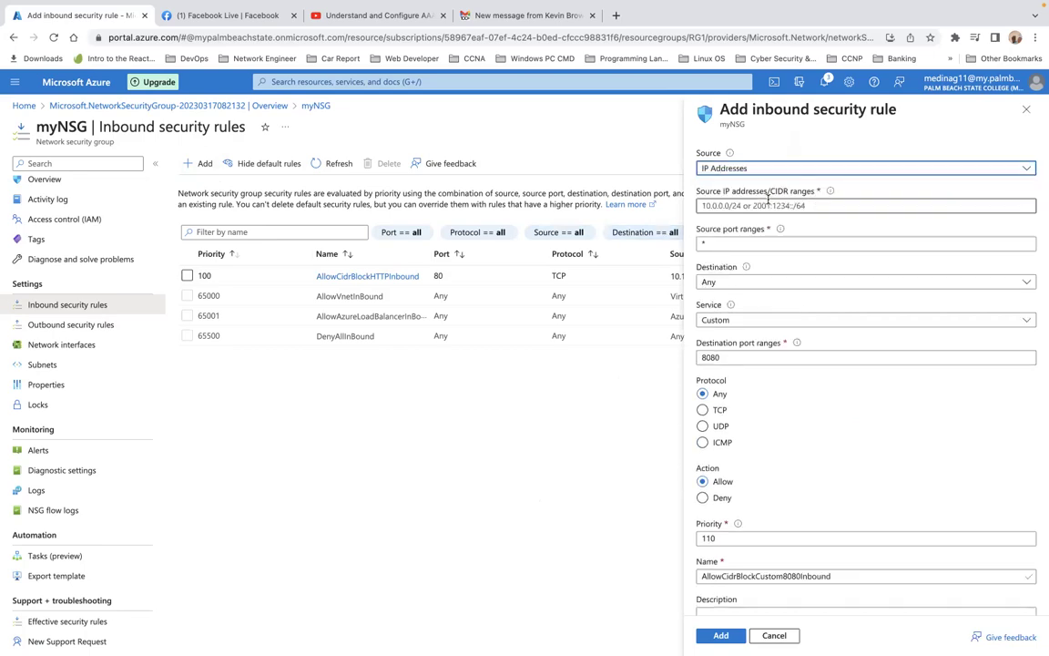
pyautogui.click(706, 206)
pyautogui.write('10.')
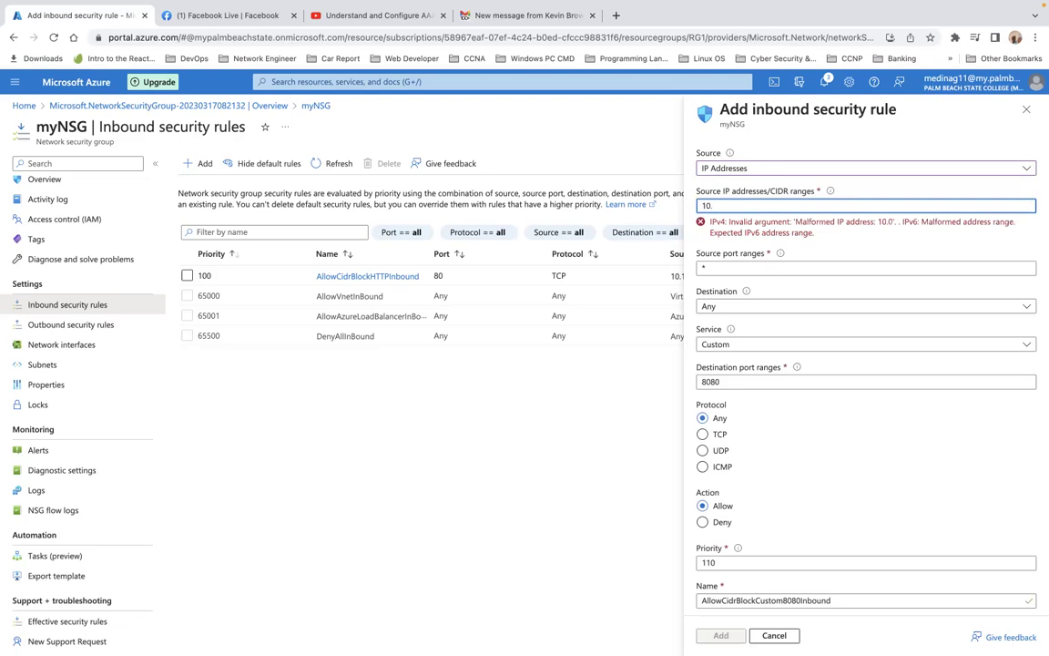
pyautogui.write('1.0.0/16')
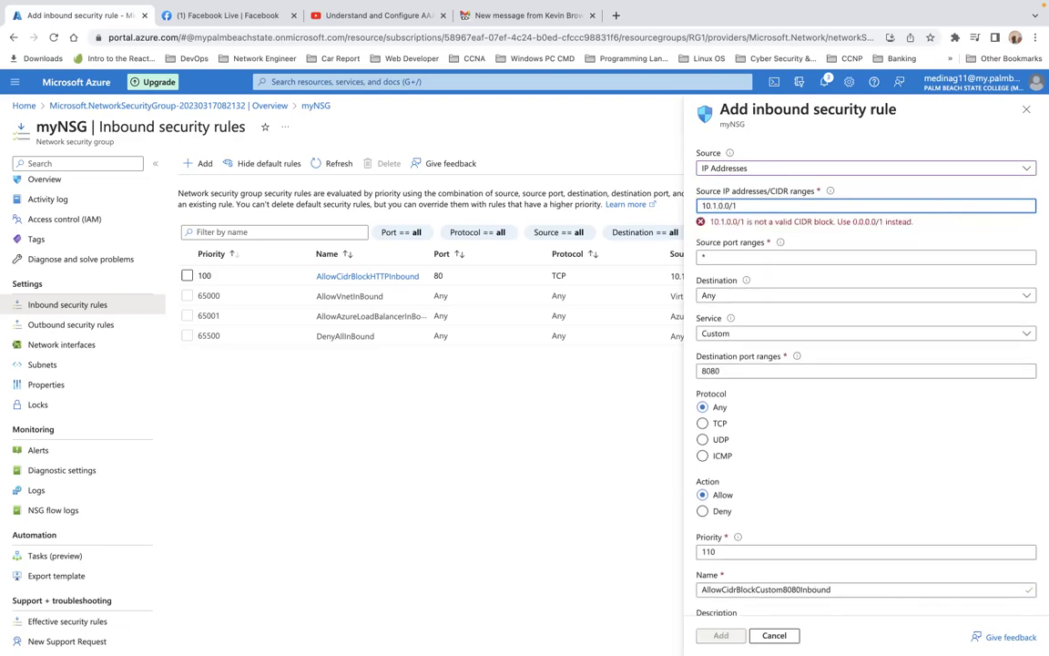
# Keep the new inbound rule's destination as Any, set its service to SSH, and add the rule
pyautogui.click(766, 288)
pyautogui.click(765, 299)
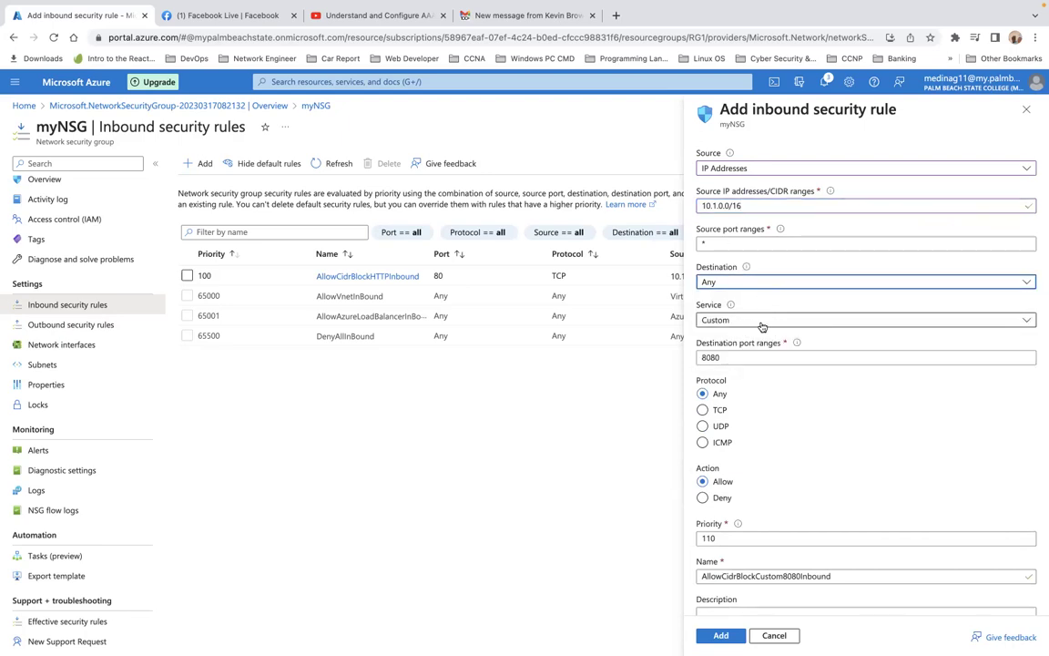
pyautogui.click(762, 325)
pyautogui.click(726, 377)
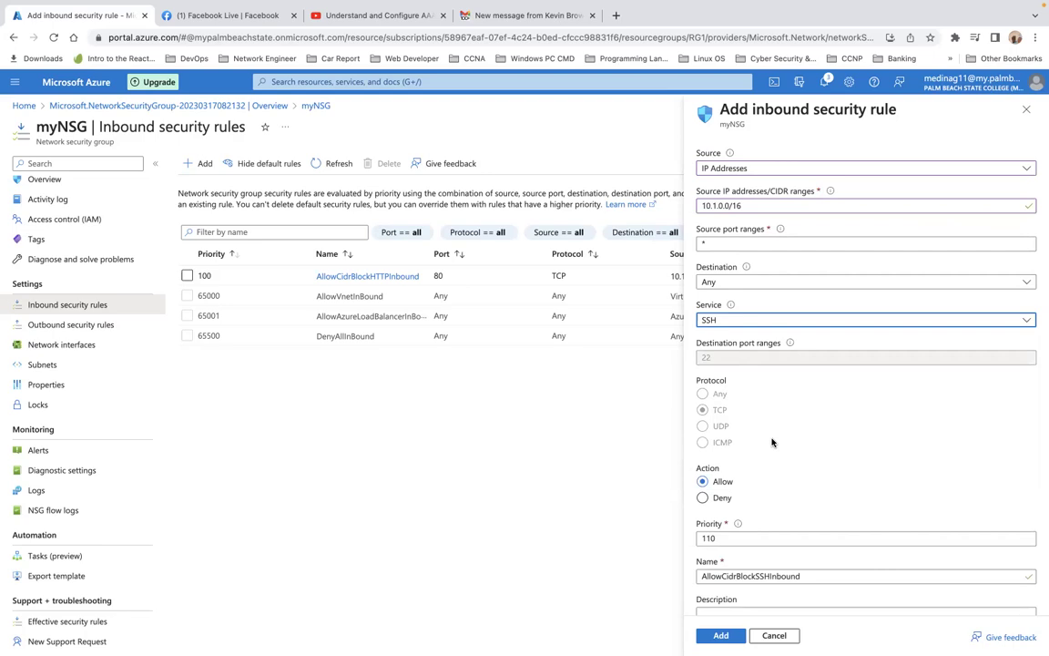
pyautogui.click(719, 637)
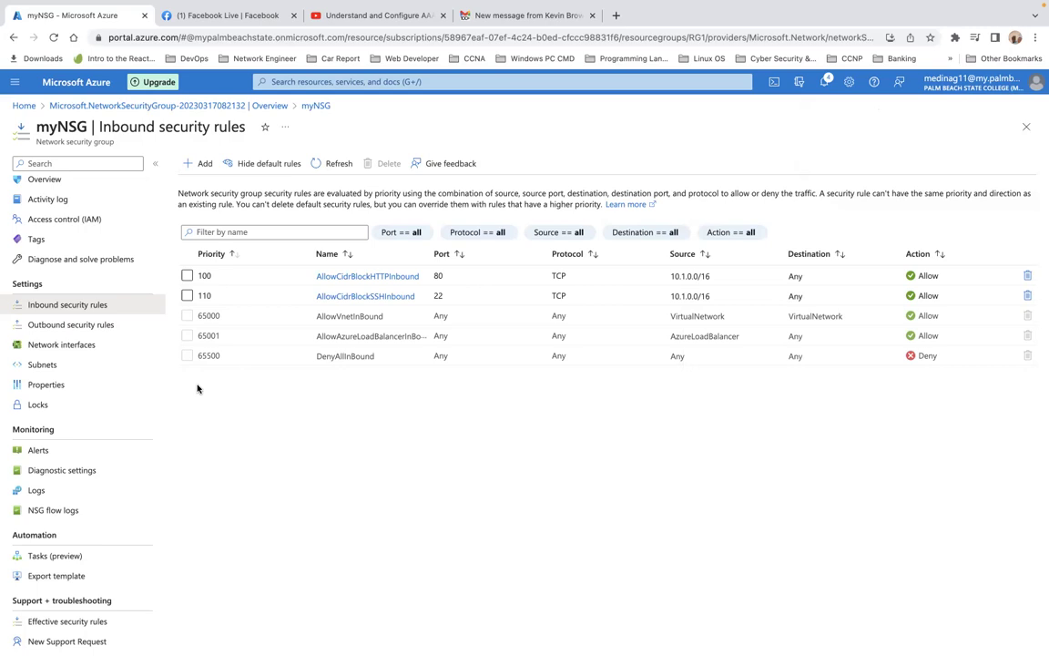
# Examine myNSG's outbound security rules and the services offered for a new outbound rule, then close the form without adding one
pyautogui.click(80, 328)
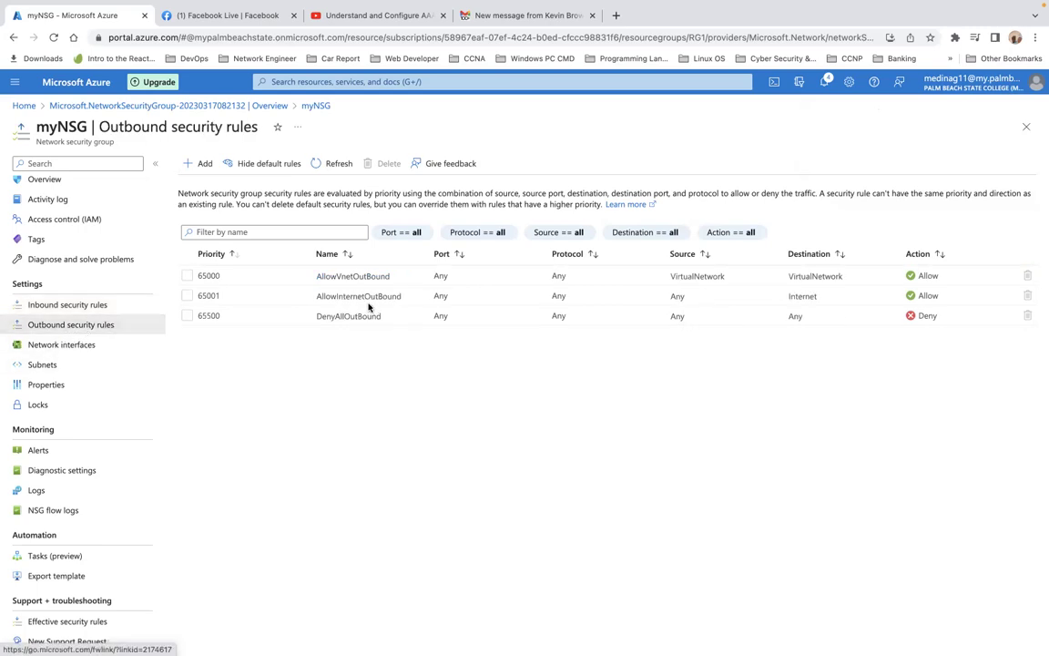
pyautogui.click(202, 164)
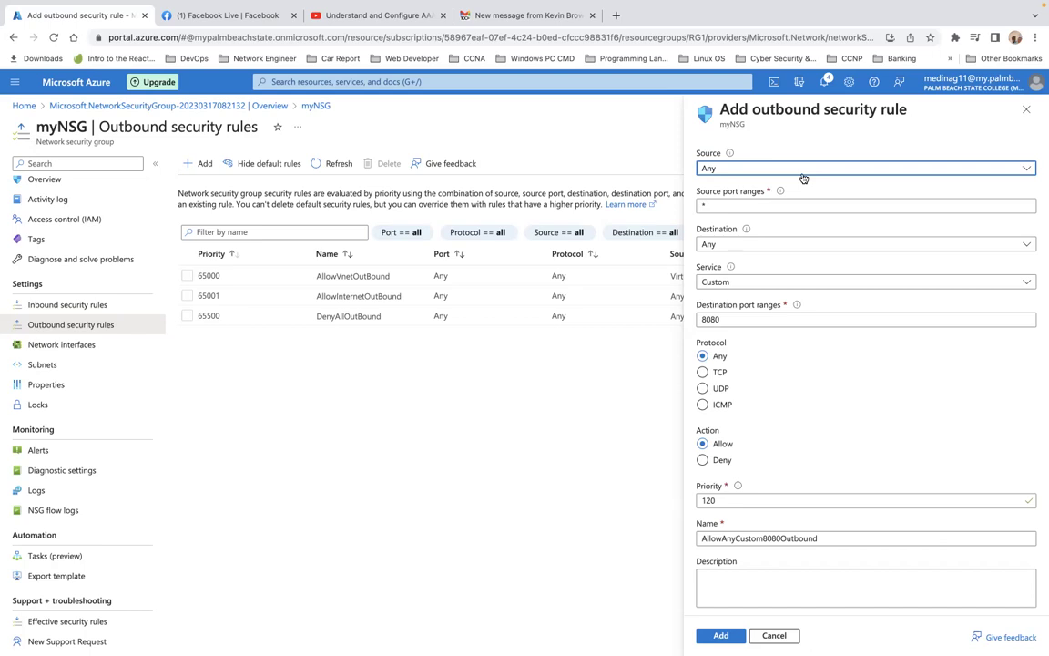
pyautogui.click(770, 287)
pyautogui.scroll(-1, 753, 440)
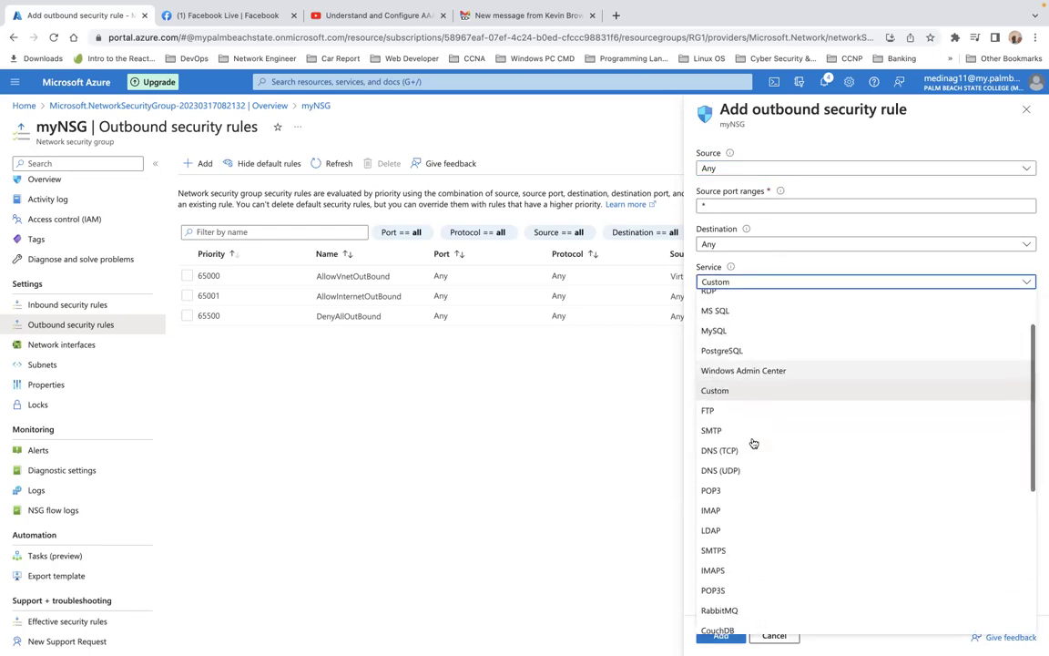
pyautogui.scroll(-1, 752, 442)
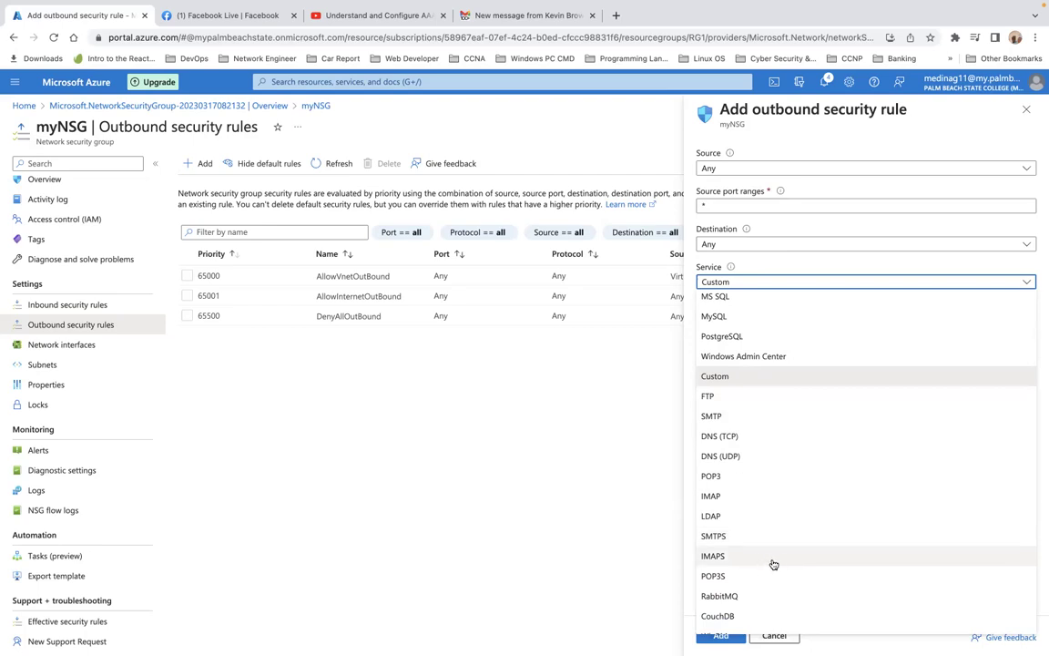
pyautogui.scroll(-1, 779, 583)
pyautogui.scroll(-4, 777, 592)
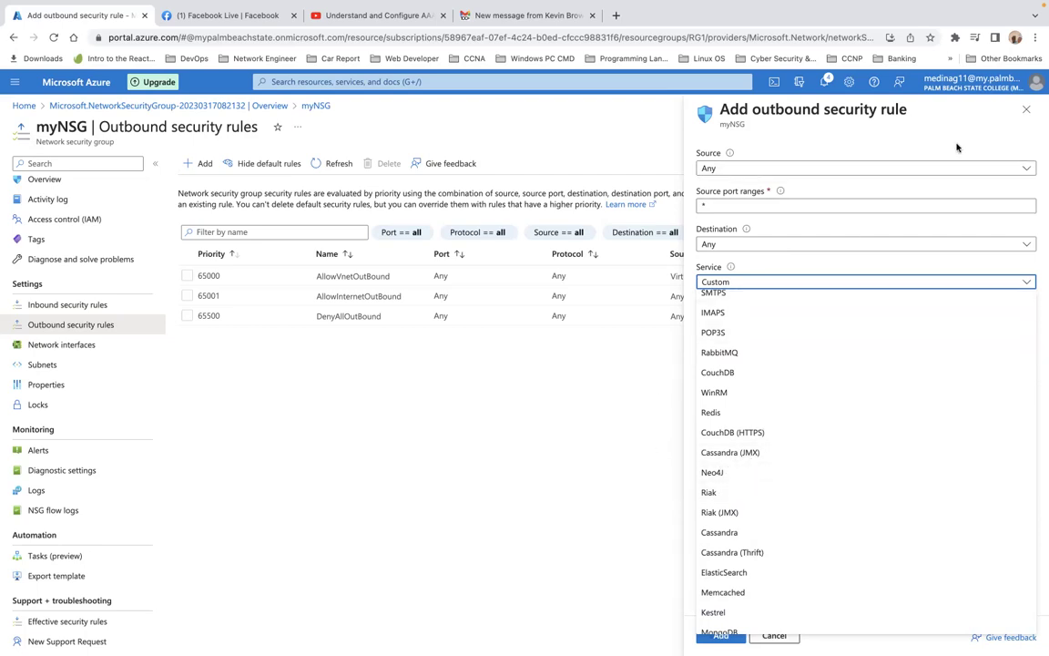
pyautogui.click(1027, 110)
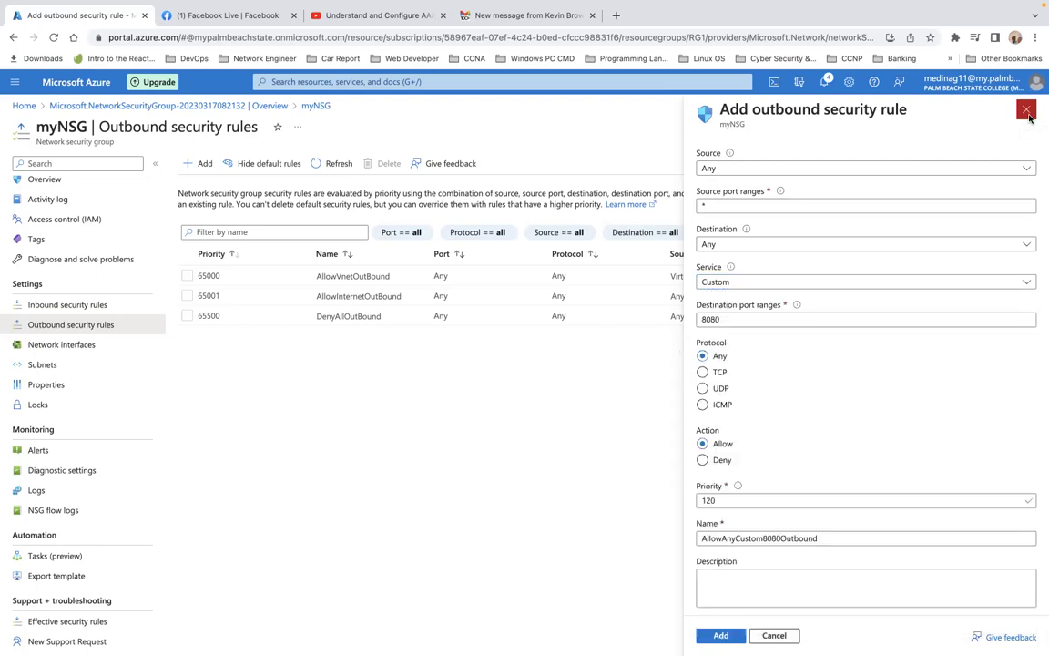
# Check which network interfaces can be associated with myNSG, then close the association form
pyautogui.click(65, 351)
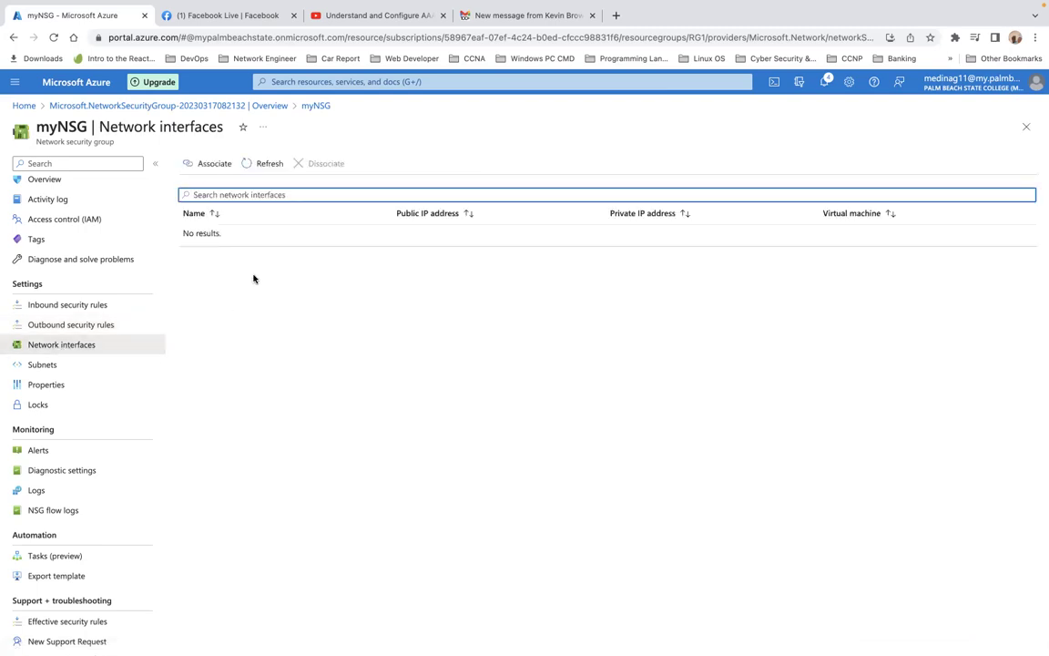
pyautogui.click(217, 166)
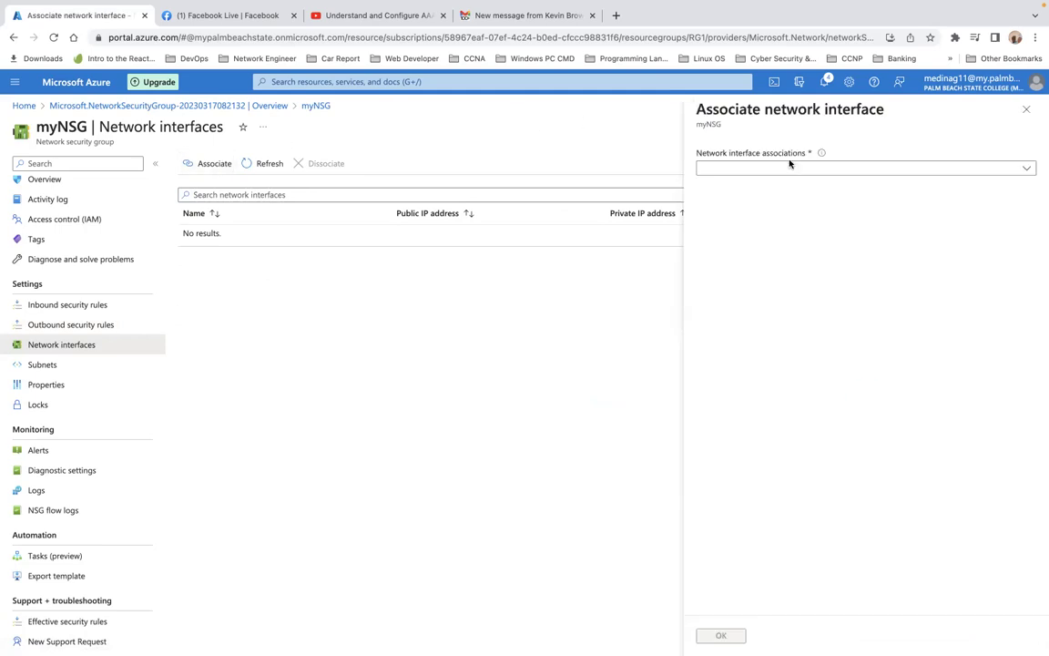
pyautogui.click(1022, 172)
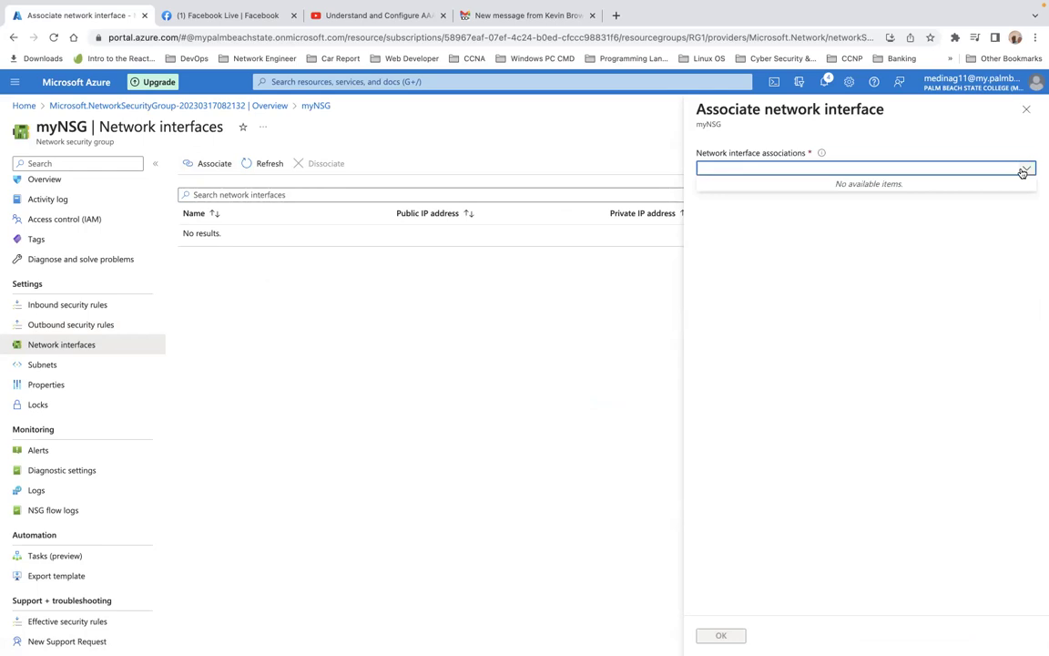
pyautogui.click(1027, 111)
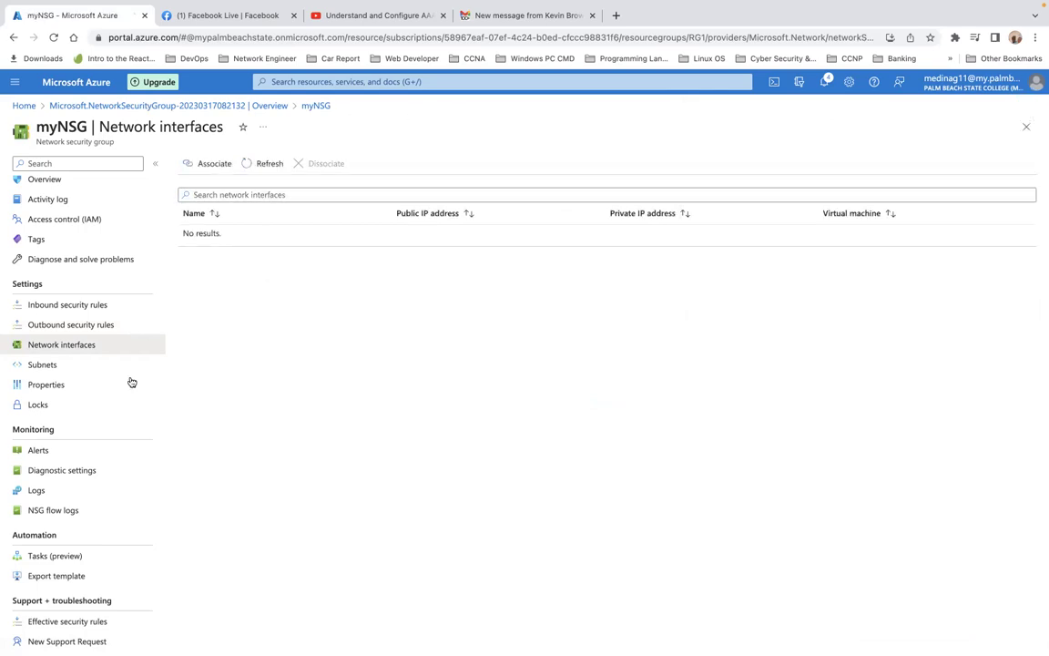
# Check which virtual networks and subnets can be associated with myNSG, then close the association form
pyautogui.click(54, 368)
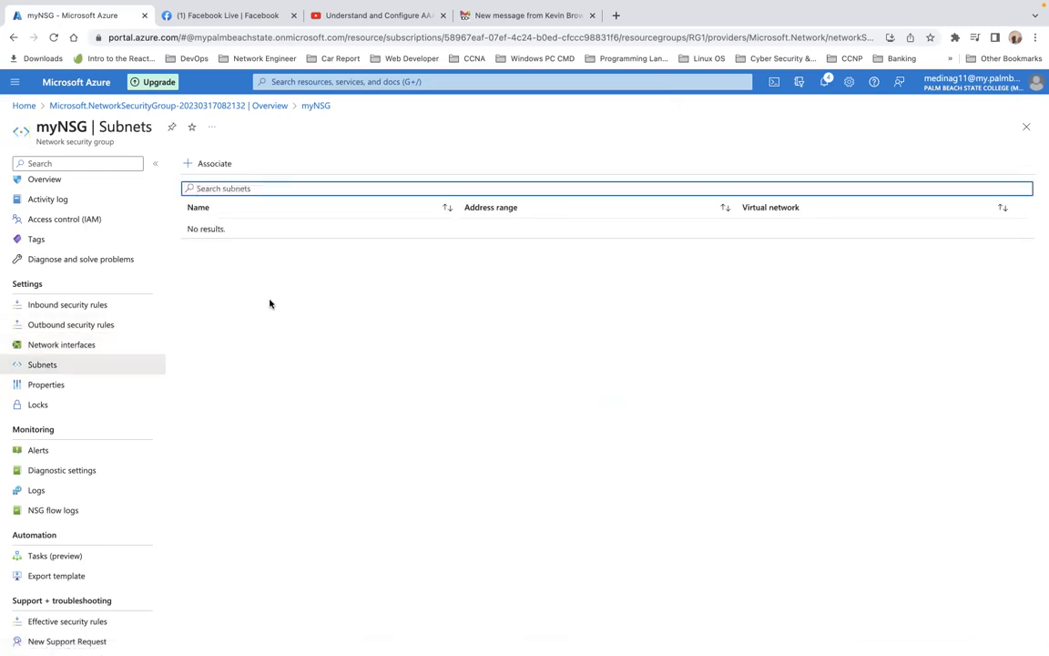
pyautogui.click(225, 166)
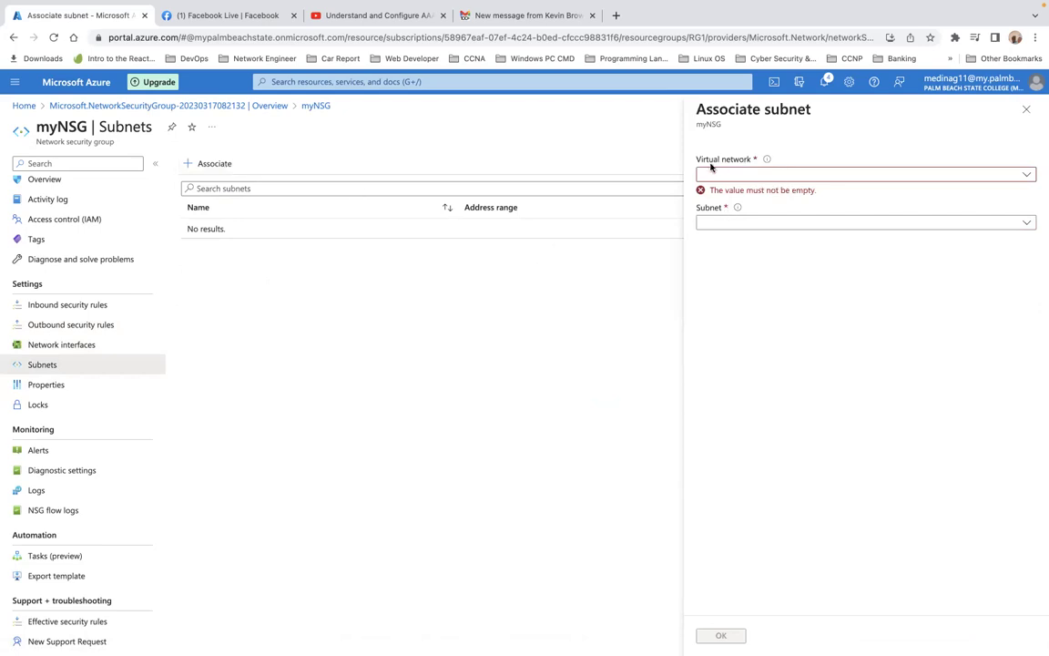
pyautogui.click(1025, 174)
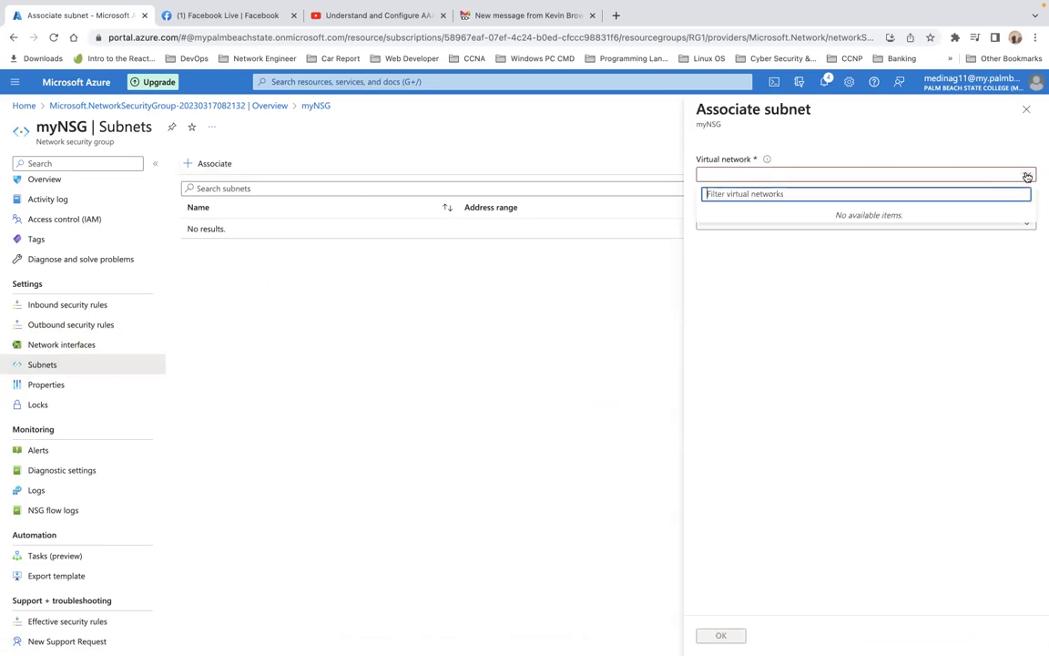
pyautogui.click(646, 300)
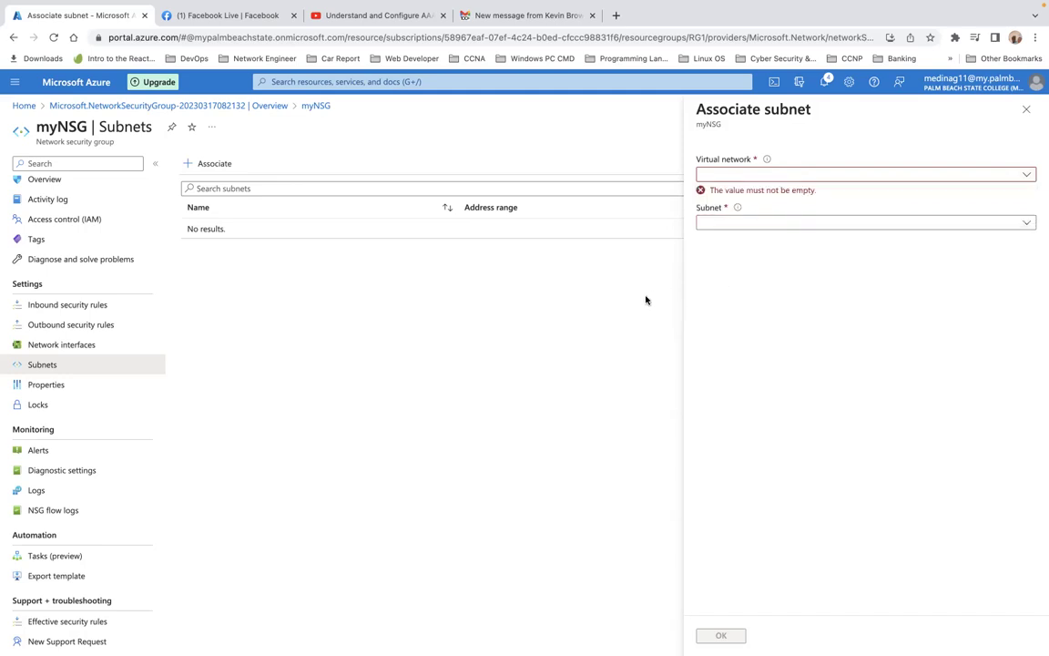
pyautogui.click(785, 226)
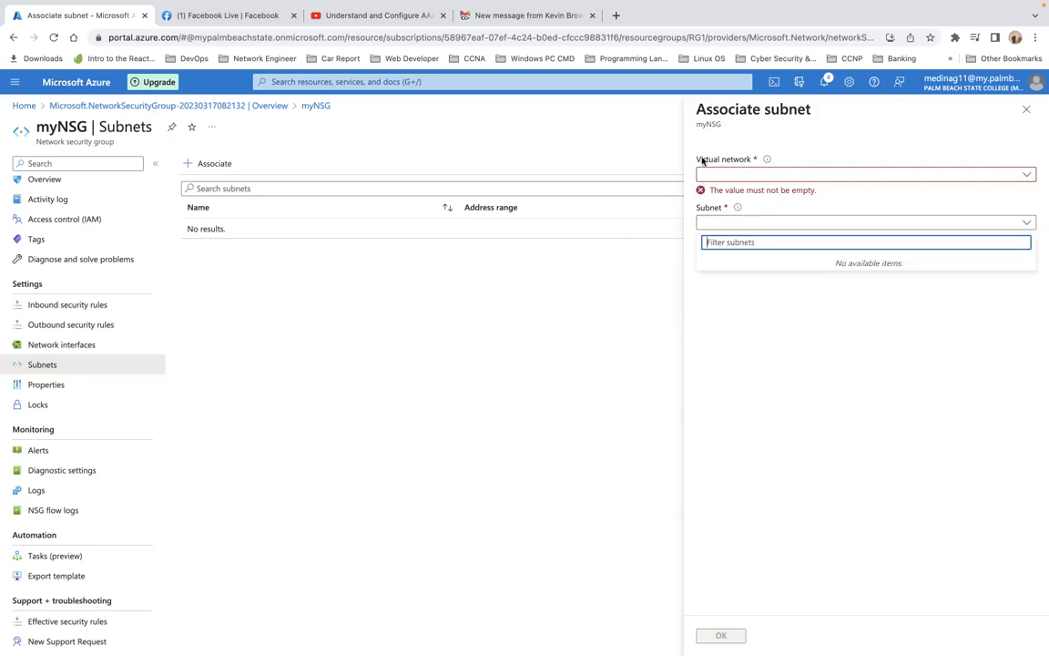
pyautogui.moveTo(768, 161)
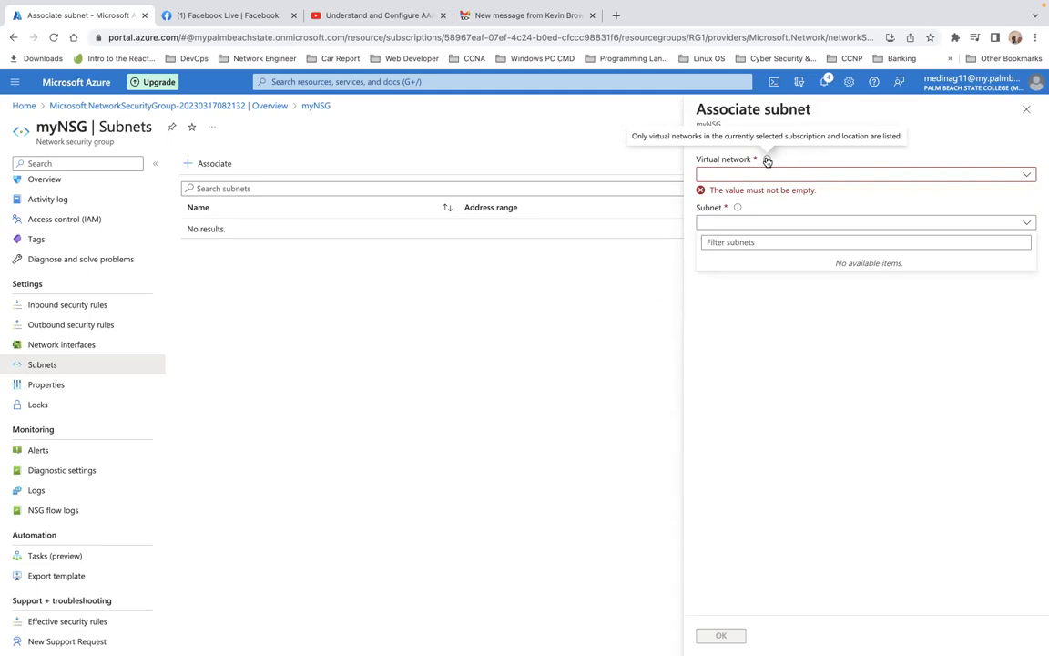
pyautogui.click(1027, 108)
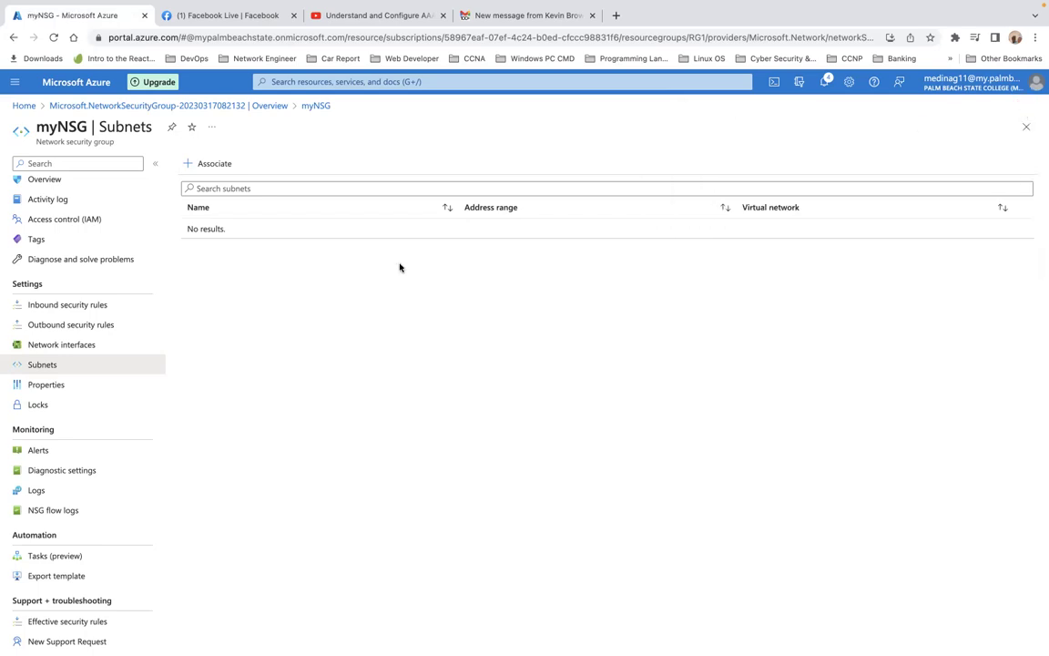
# Open myNSG's properties and review its resource ID and resource group
pyautogui.click(47, 387)
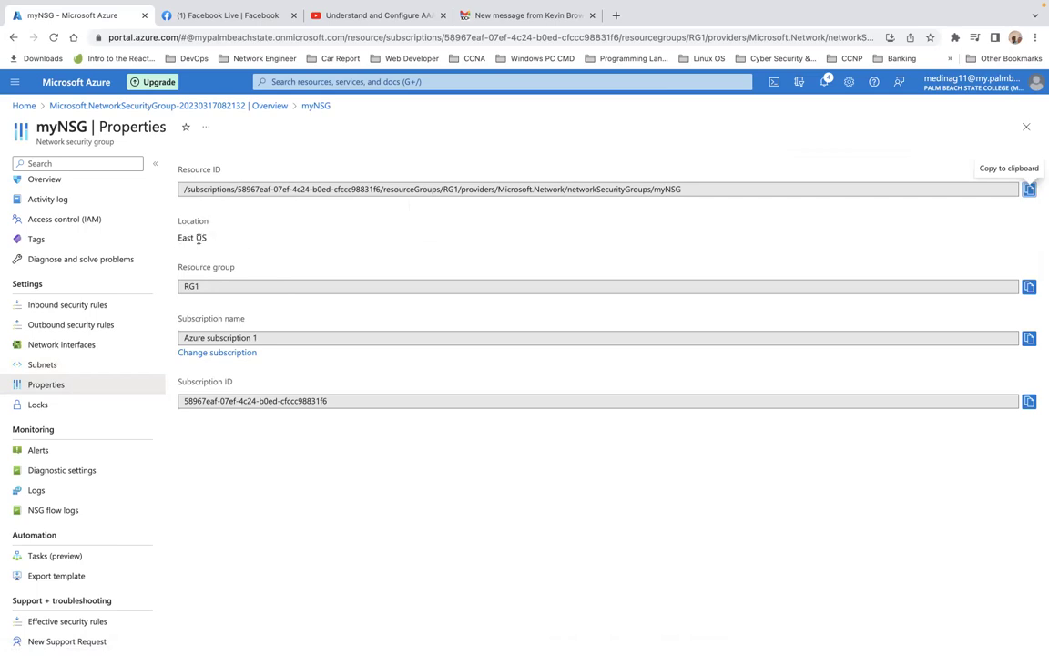
pyautogui.click(395, 187)
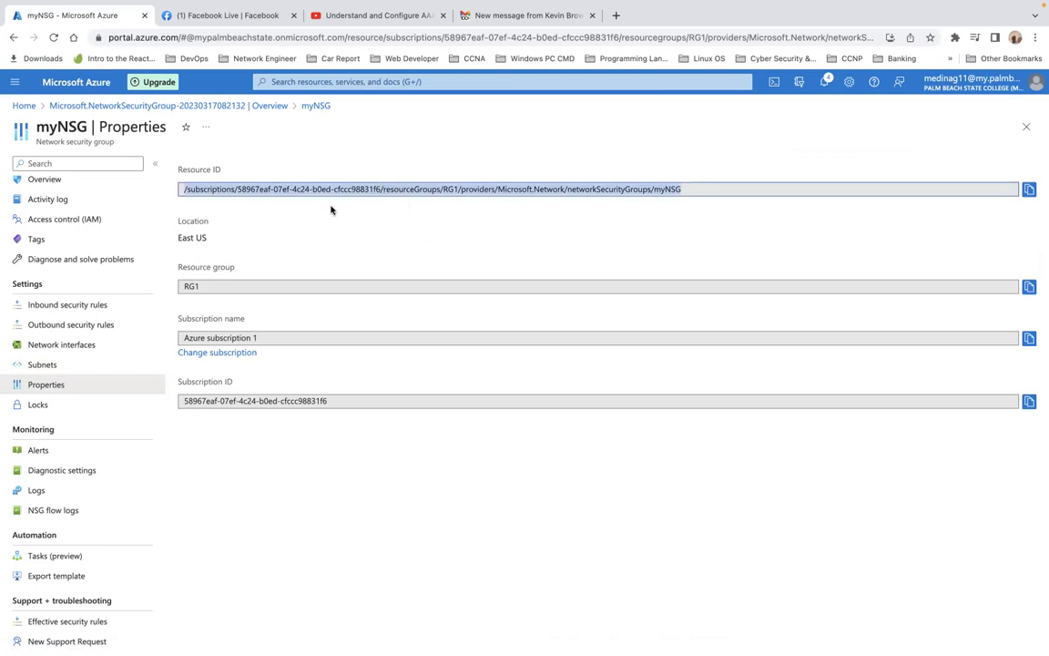
pyautogui.click(235, 283)
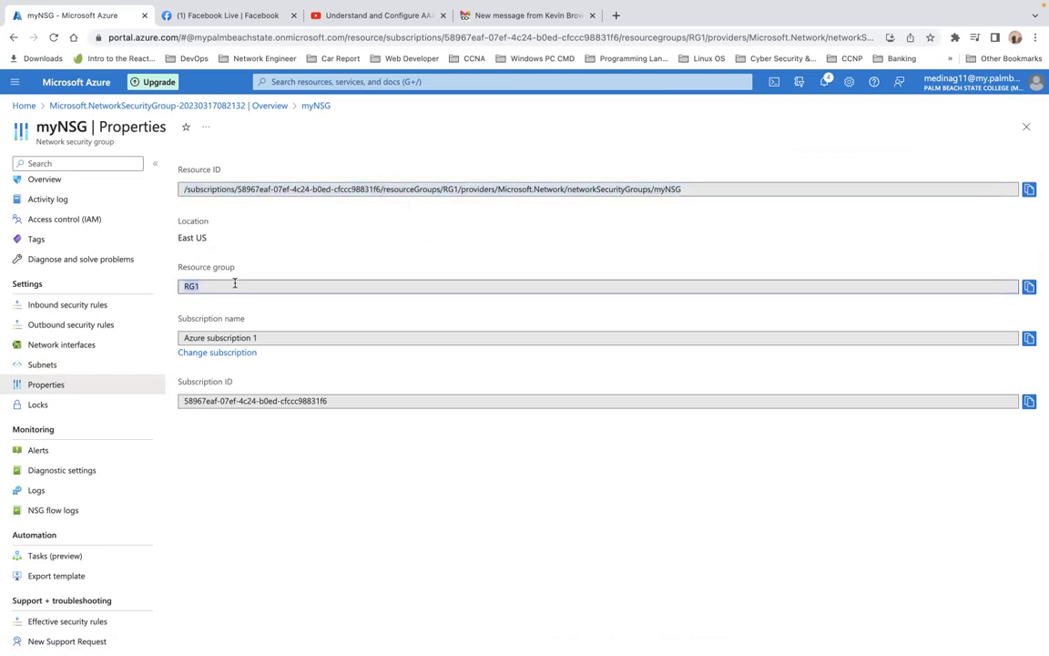
# Check the subscription name in myNSG's properties, then close them and reopen myNSG's overview from the deployment page
pyautogui.doubleClick(230, 338)
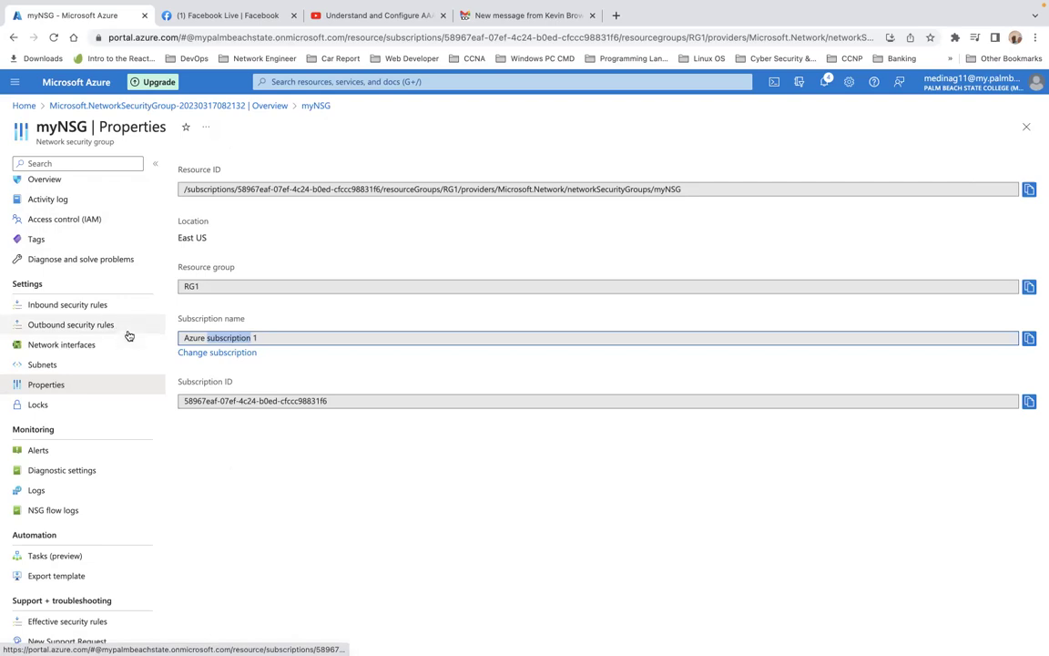
pyautogui.click(1028, 127)
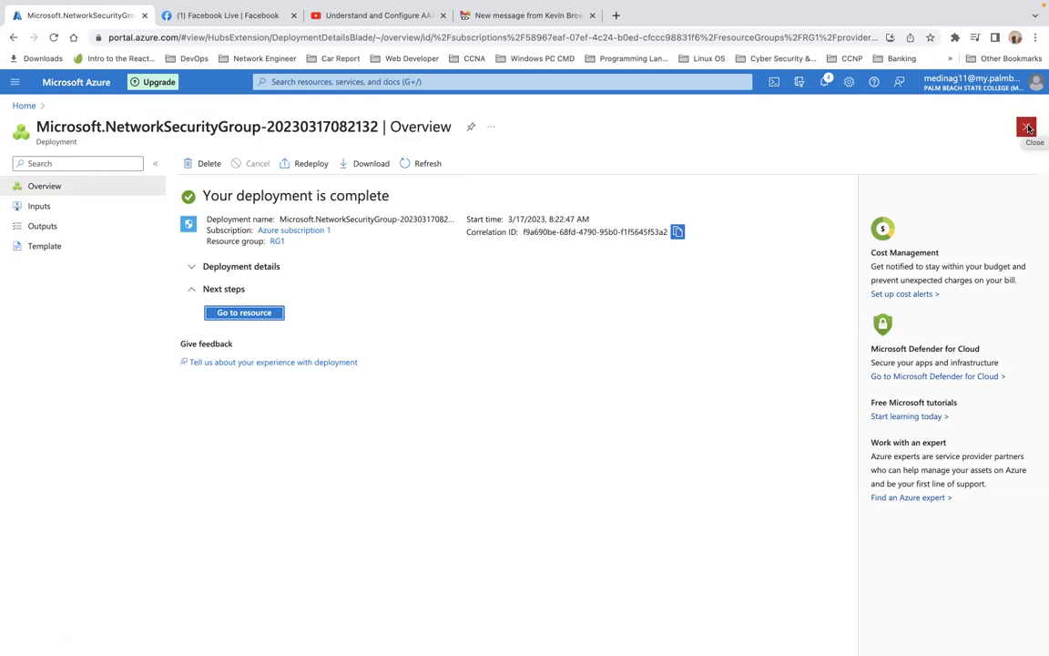
pyautogui.click(238, 313)
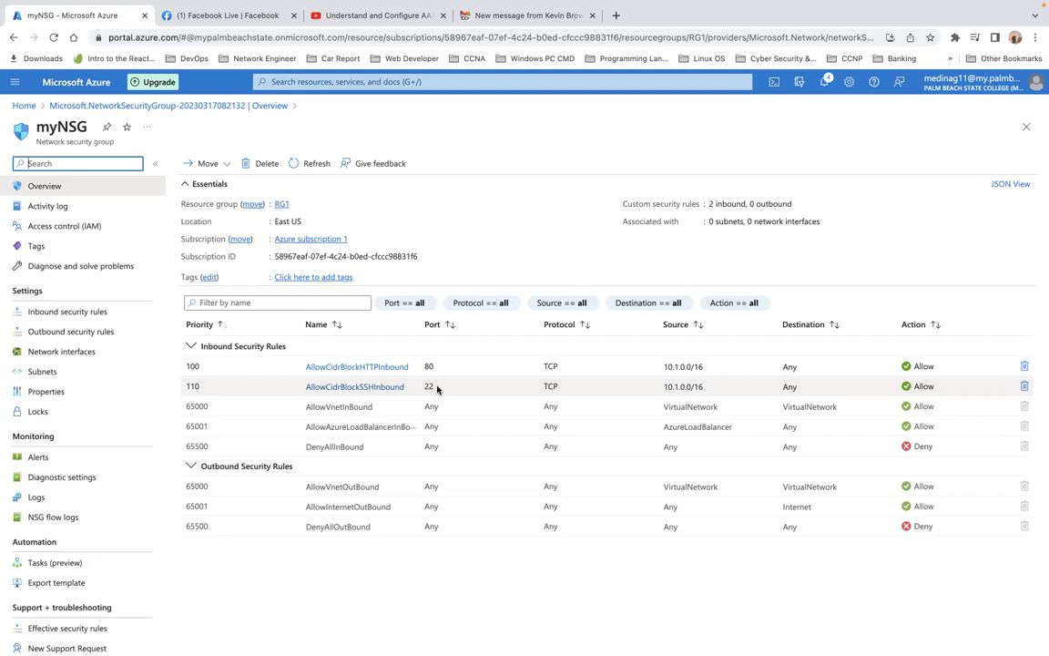
# Start a new outbound security rule for myNSG with RDP as the service
pyautogui.click(83, 336)
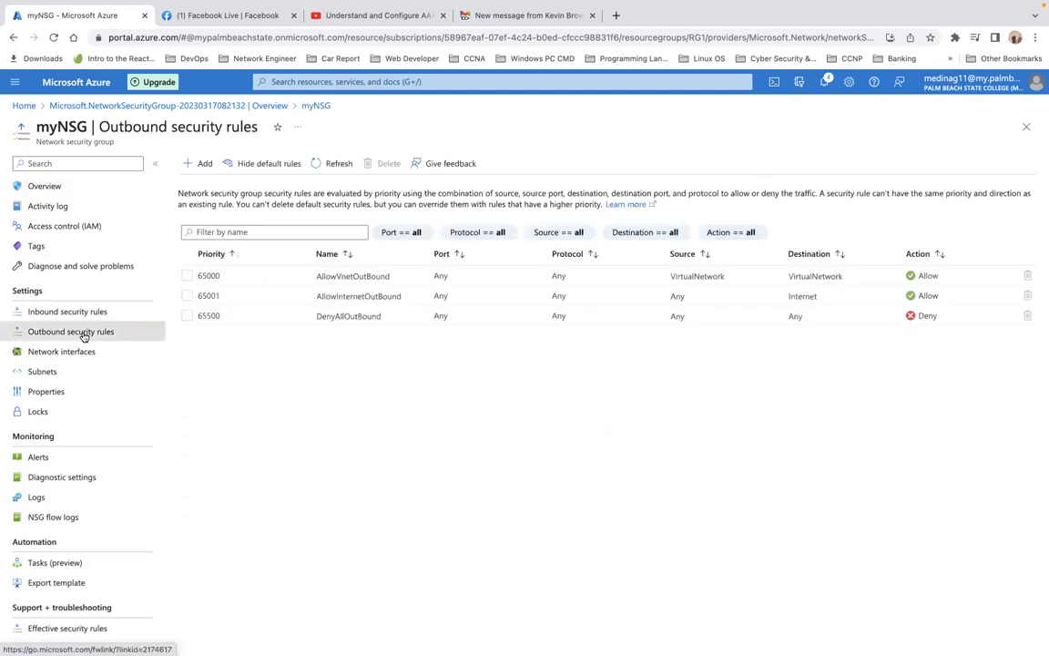
pyautogui.click(203, 164)
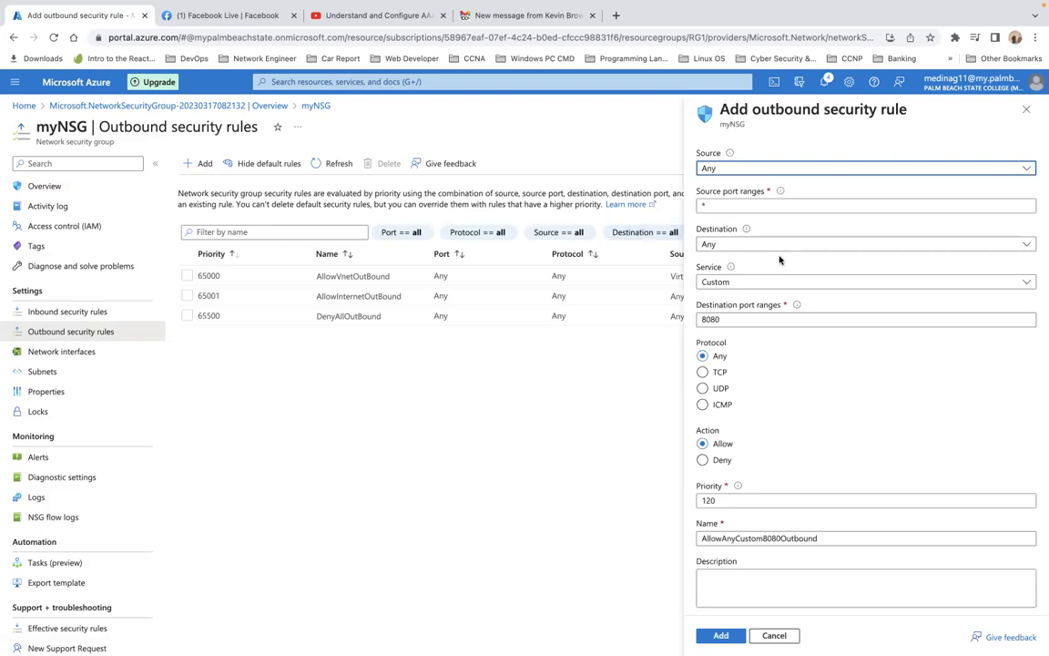
pyautogui.click(839, 285)
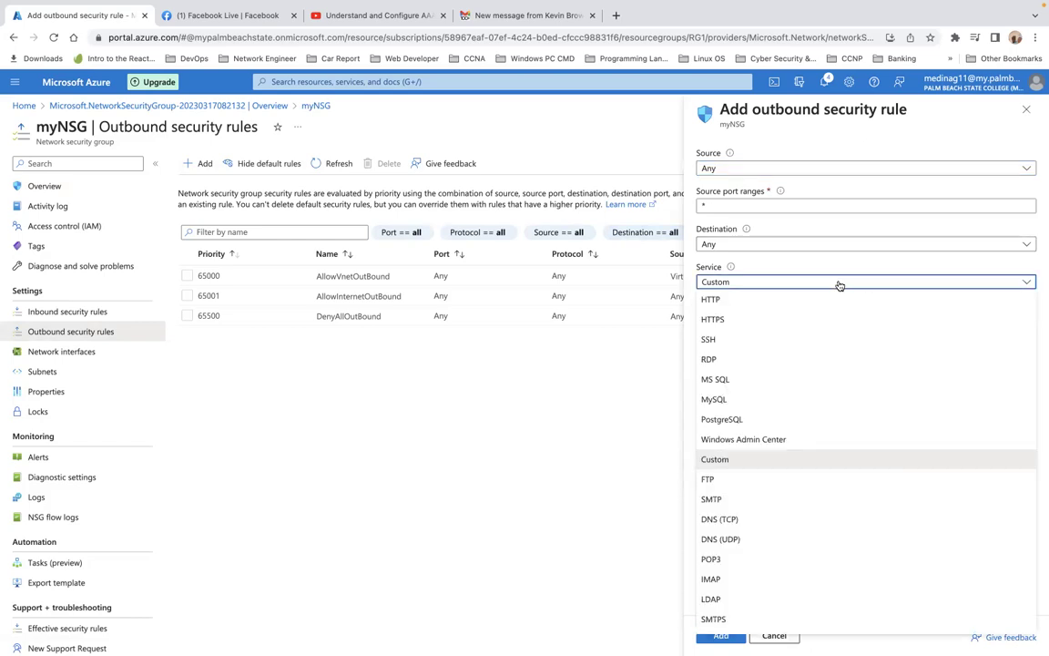
pyautogui.click(798, 363)
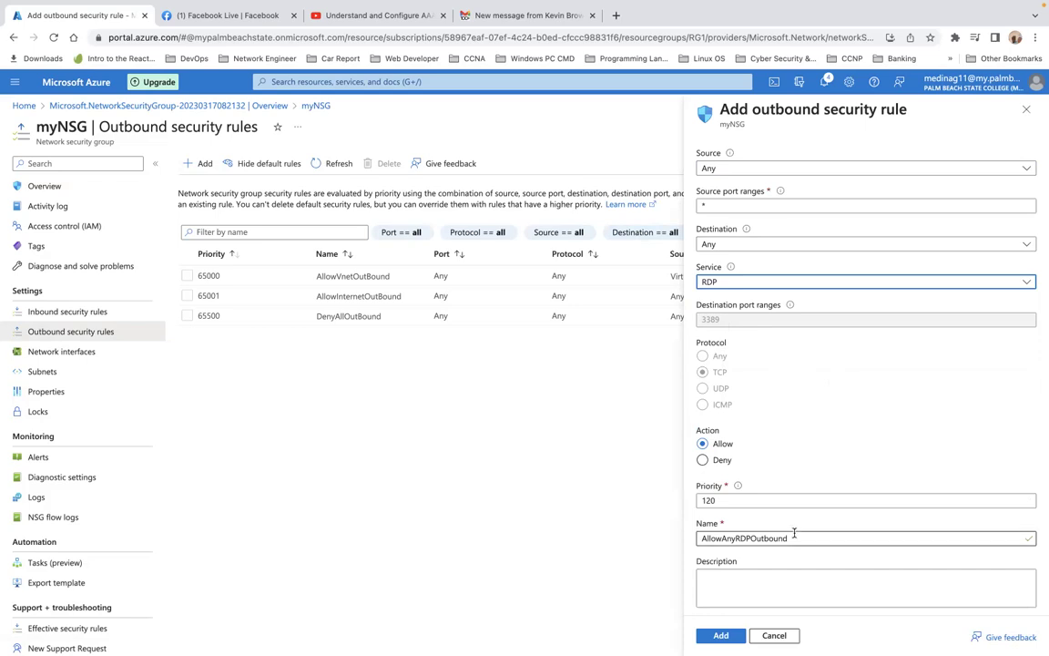
# Set the new outbound RDP rule's priority to 130
pyautogui.click(820, 503)
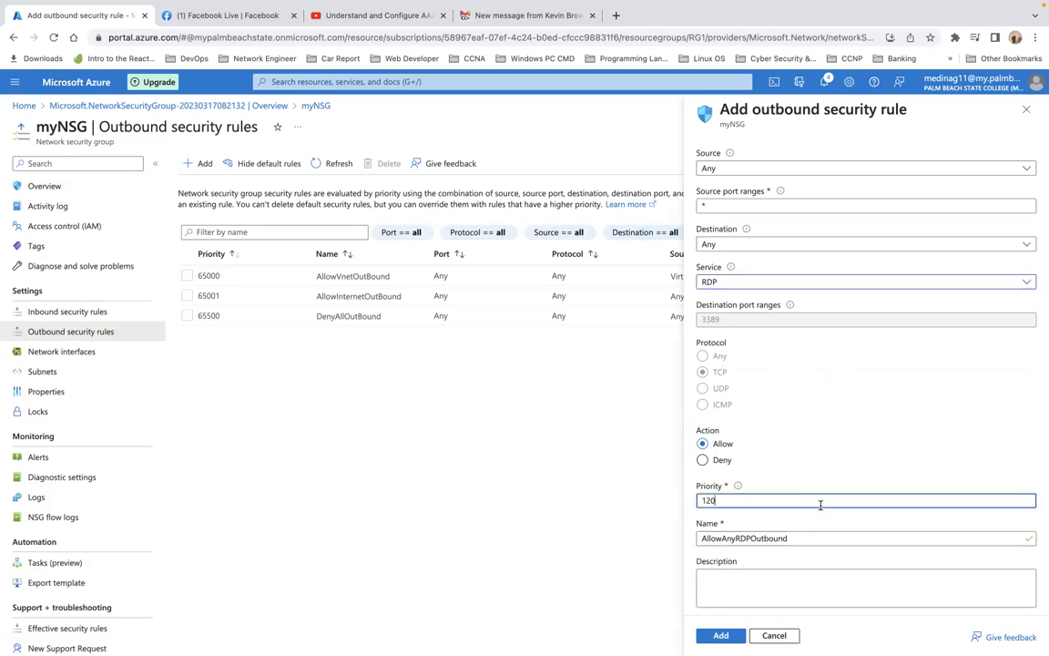
pyautogui.press('BackSpace')
pyautogui.press('BackSpace')
pyautogui.write('30')
# Set the outbound RDP rule's action to Deny and its description to "Deny RDP"
pyautogui.click(802, 587)
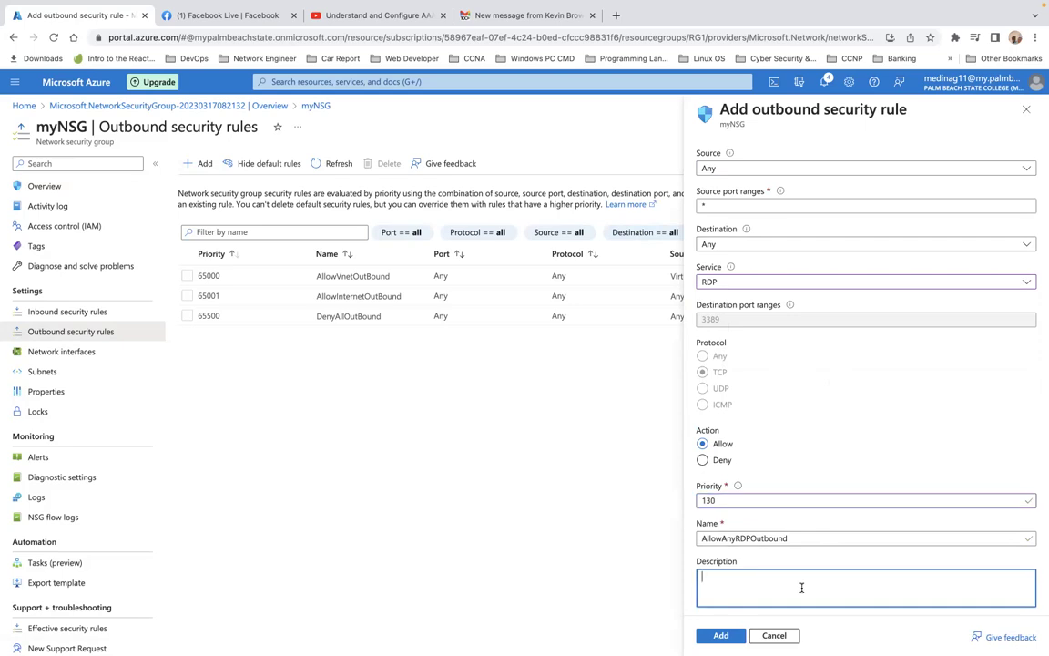
pyautogui.write('Deny')
pyautogui.click(703, 461)
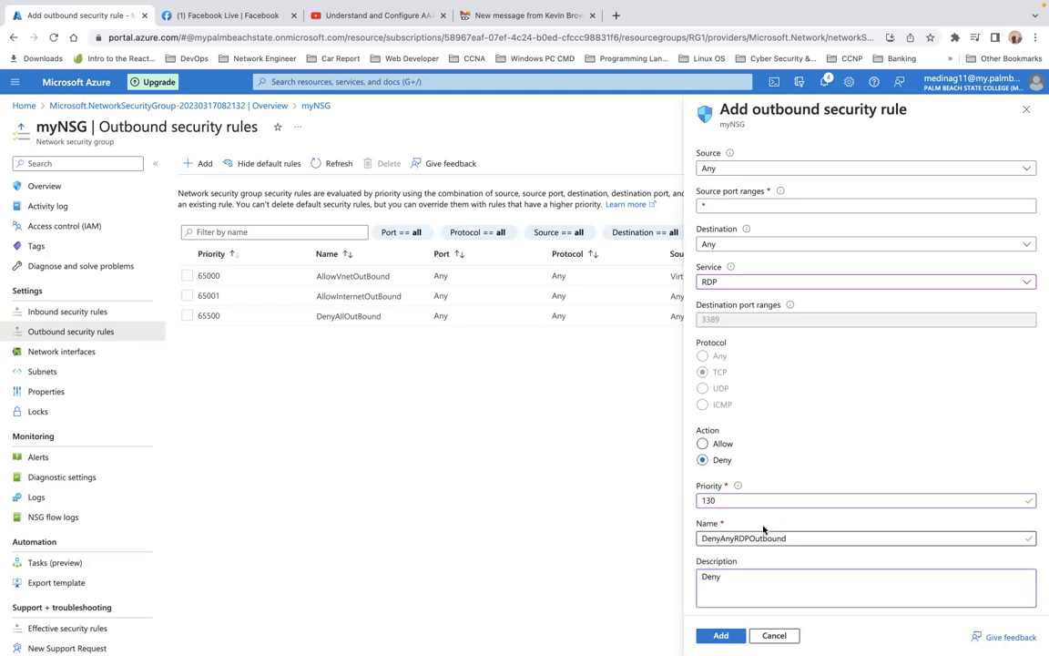
pyautogui.click(744, 579)
pyautogui.write('RD')
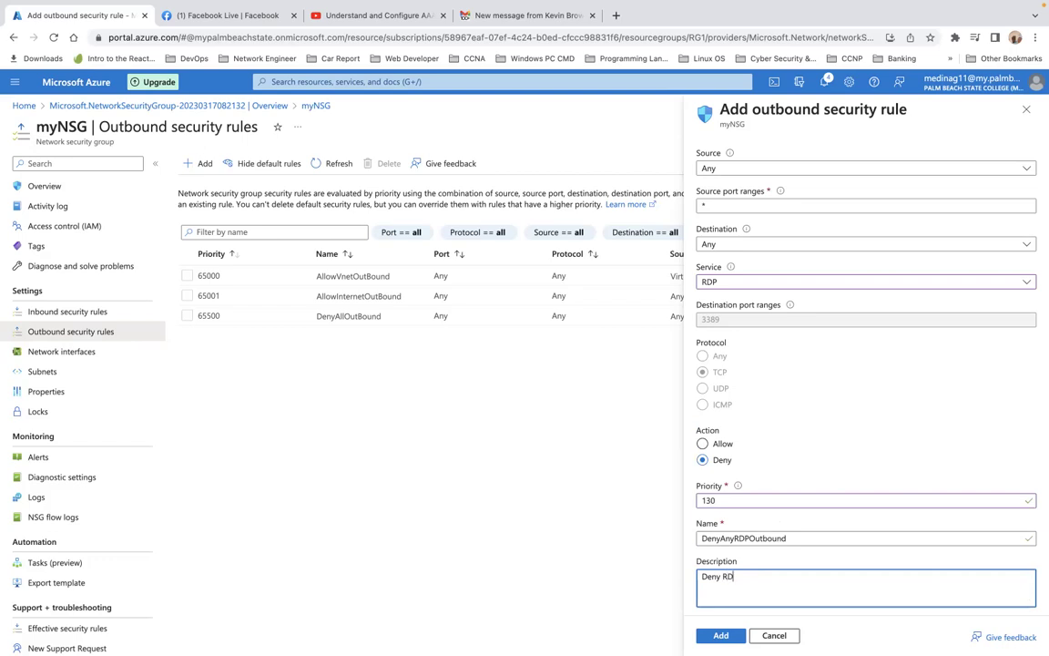
pyautogui.write('P')
# Add the completed RDP deny rule to myNSG's outbound security rules
pyautogui.press('Tab')
pyautogui.press('Return')
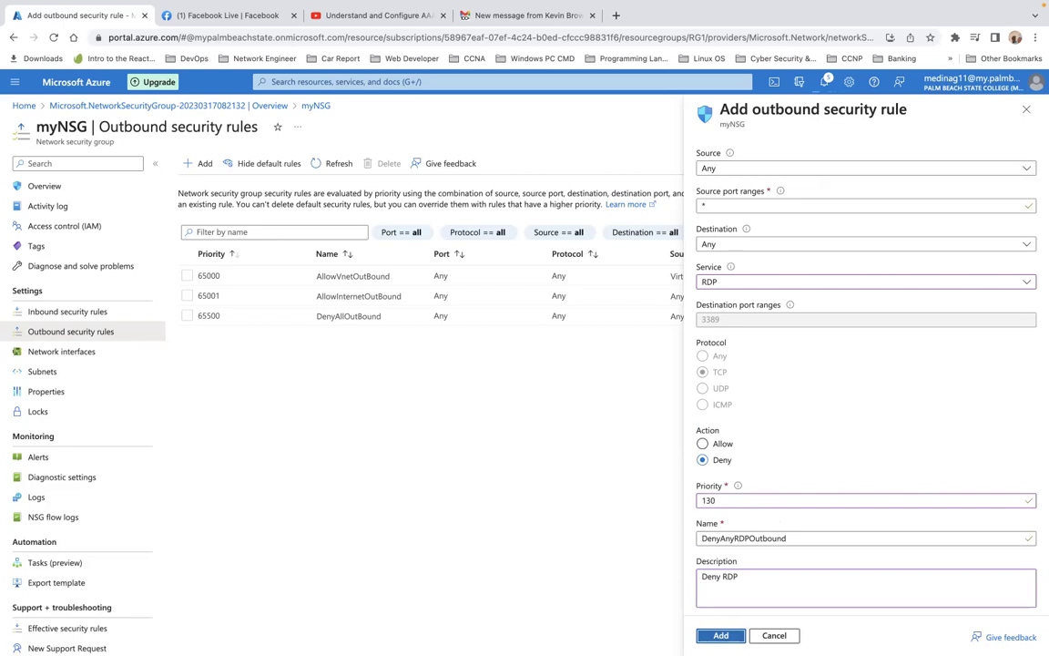
pyautogui.click(727, 640)
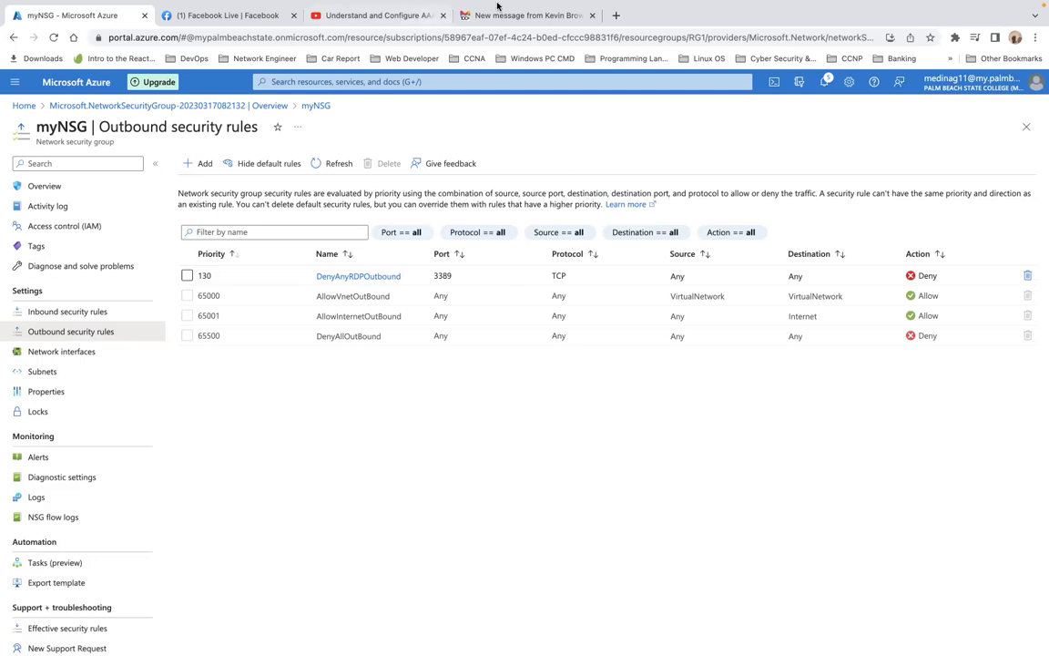
pyautogui.moveTo(608, 16)
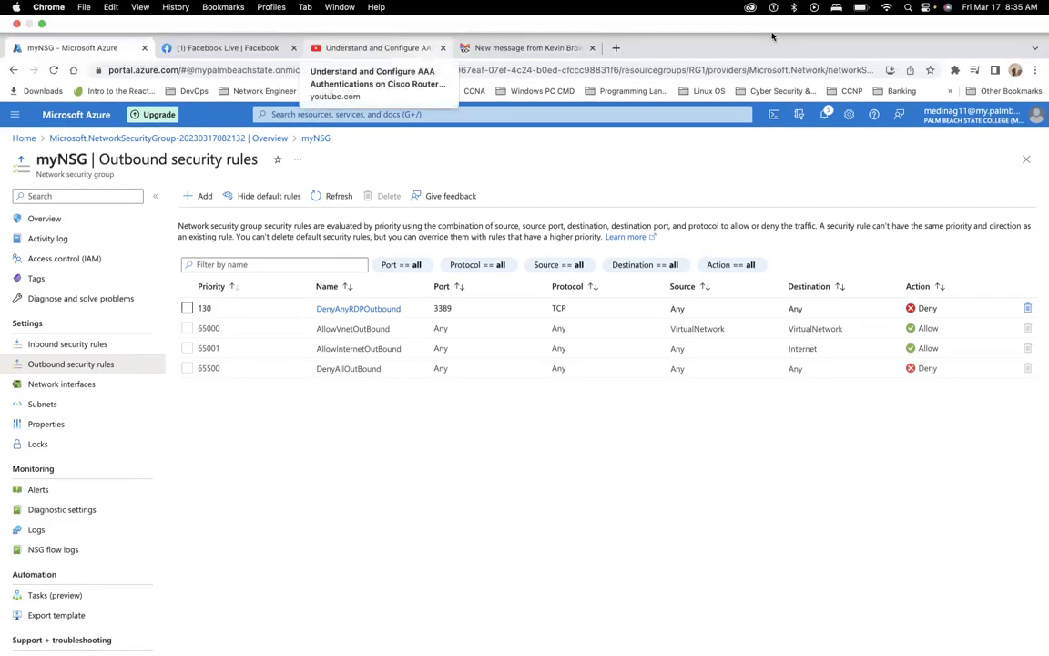